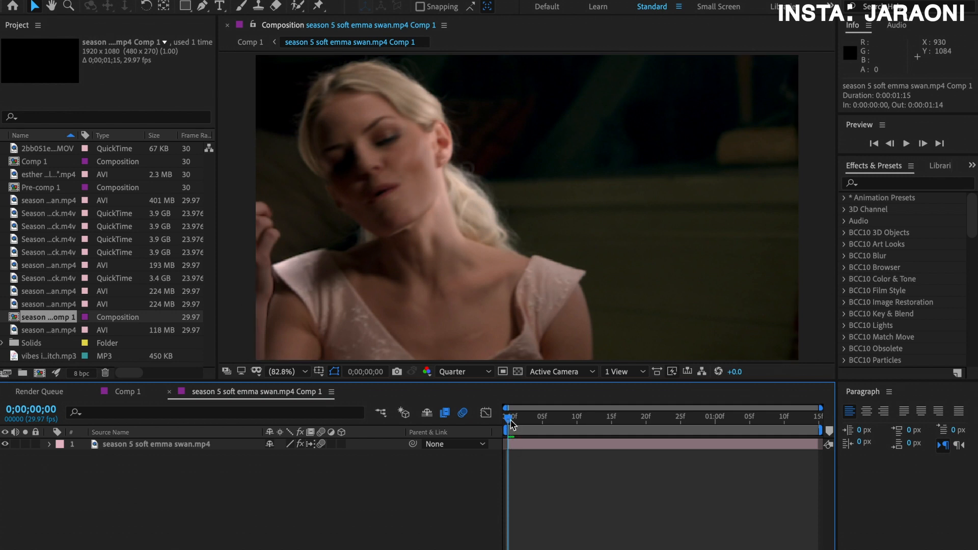
# Play back the season 5 soft emma swan clip composition from its first frame
pyautogui.press('space')
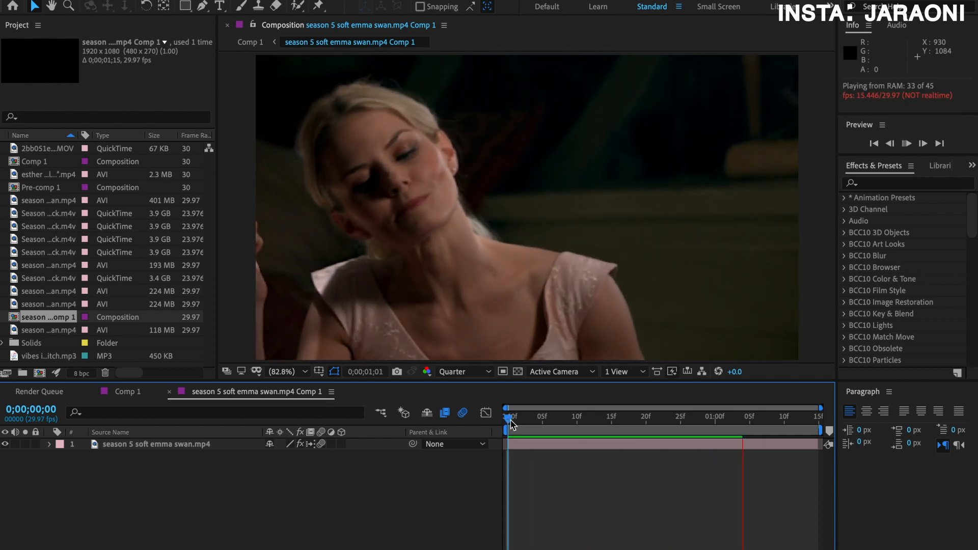
pyautogui.press('space')
pyautogui.press('space')
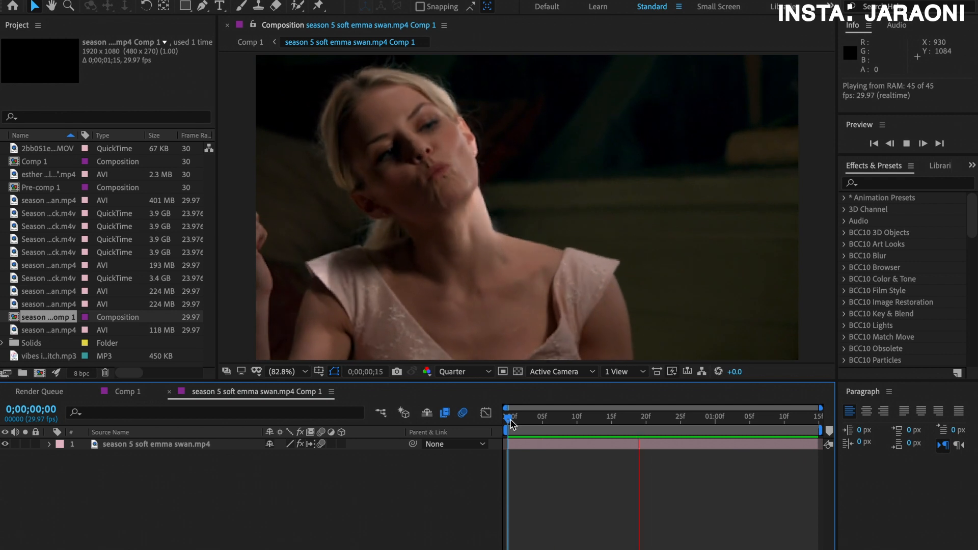
pyautogui.press('space')
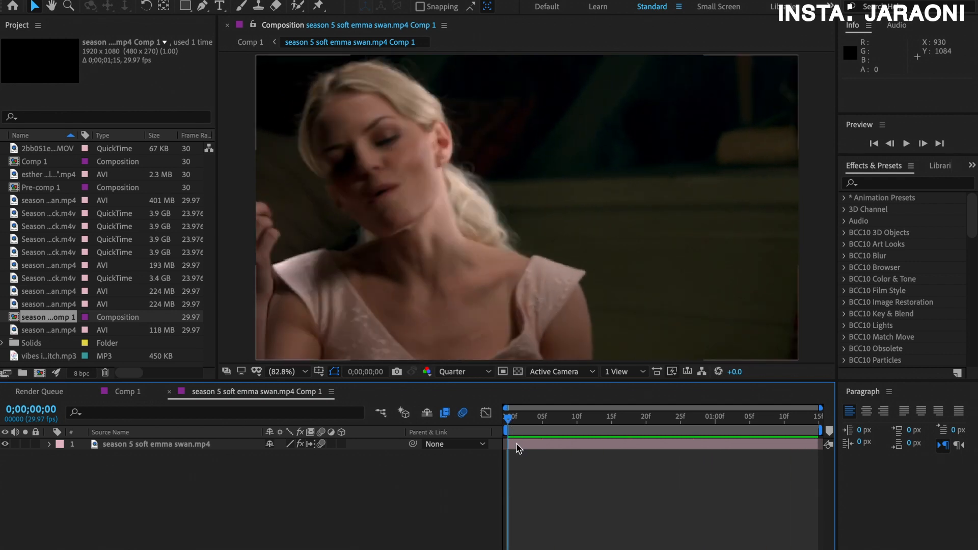
# Duplicate the clip layer and apply the Magic Bullet Looks effect to the upper copy
pyautogui.click(523, 448)
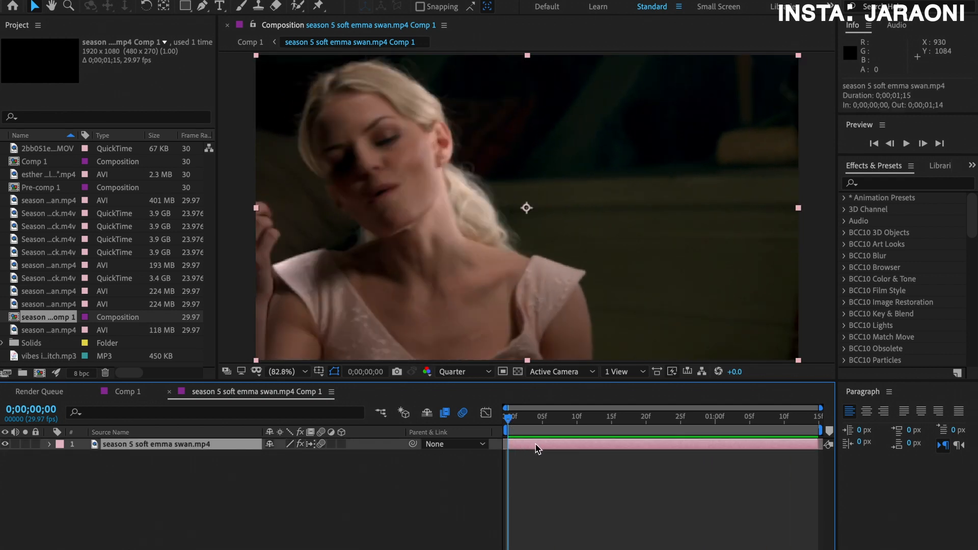
pyautogui.hotkey('ctrl', 'd')
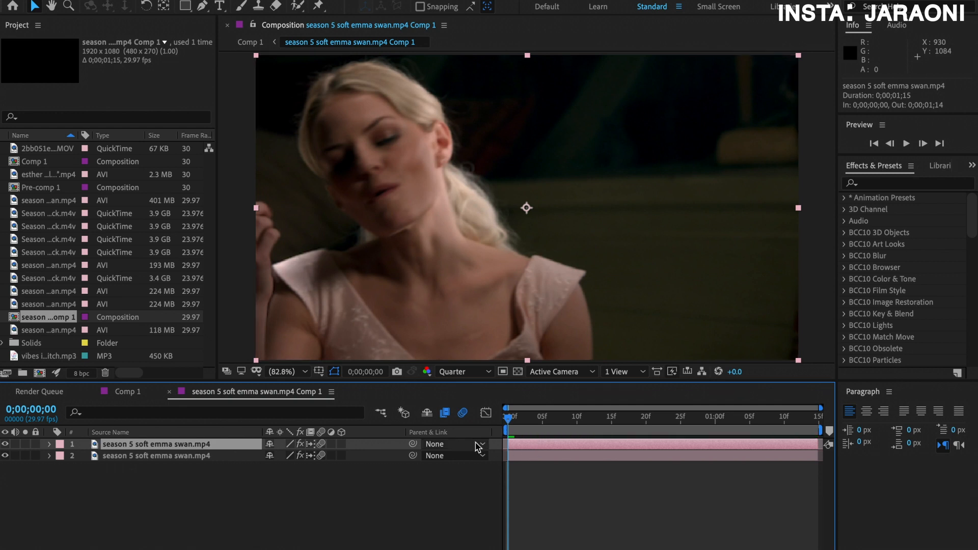
pyautogui.click(896, 185)
pyautogui.write('looks')
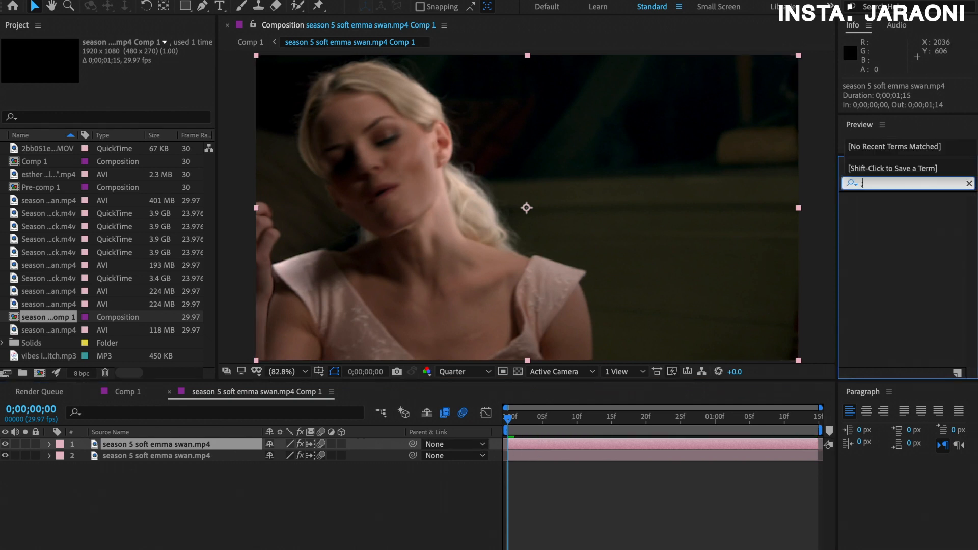
pyautogui.moveTo(895, 209); pyautogui.dragTo(633, 451)
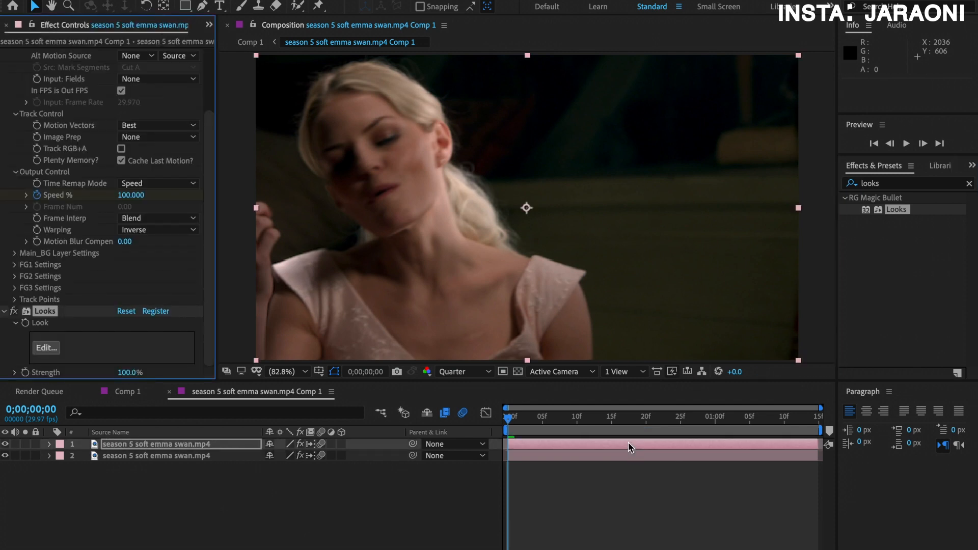
# Open the Looks editor, compare looks in the custom jaraoni folder and apply the swans look to the clip
pyautogui.click(50, 349)
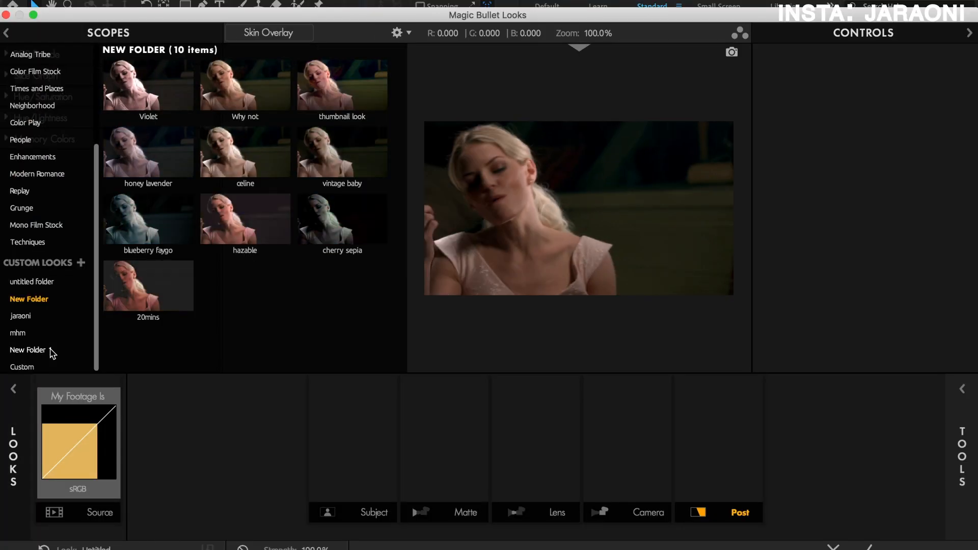
pyautogui.click(25, 319)
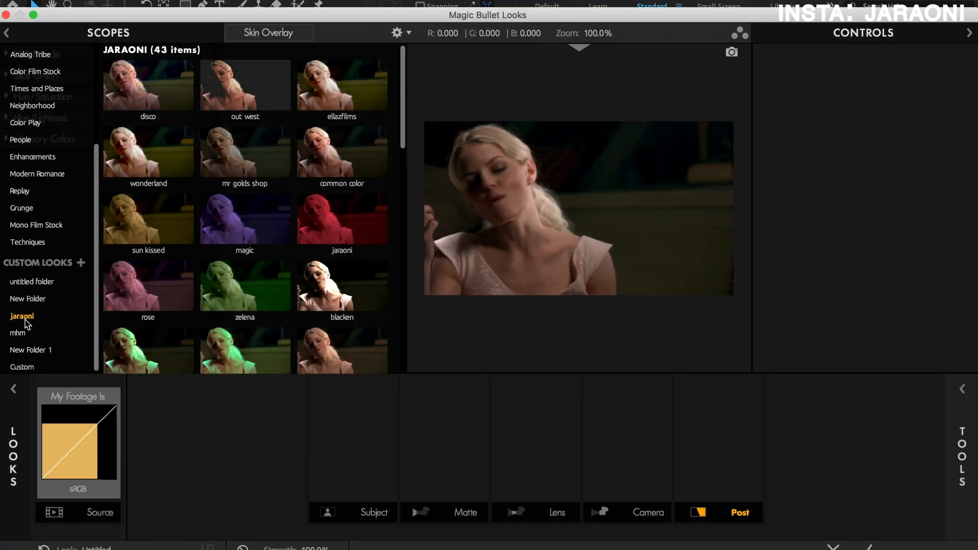
pyautogui.click(244, 157)
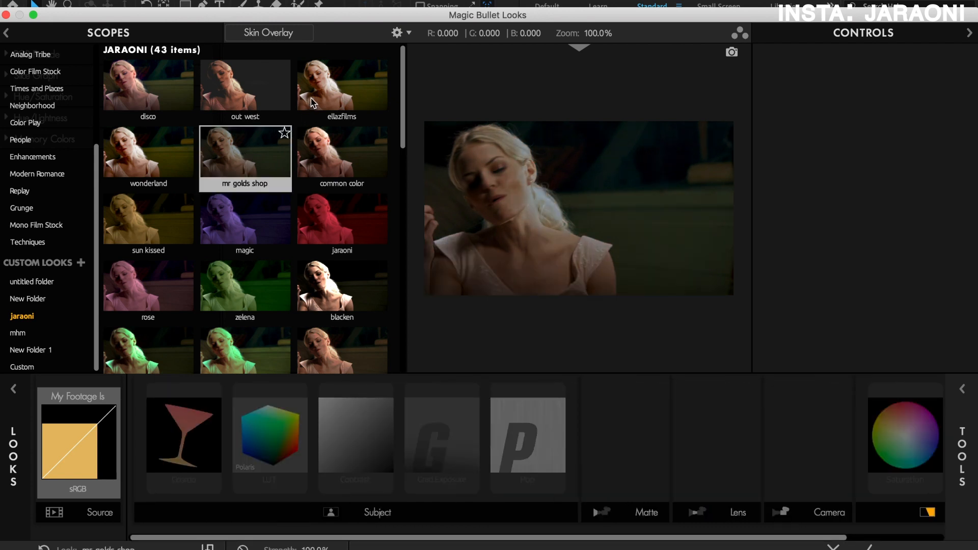
pyautogui.click(270, 161)
pyautogui.moveTo(404, 109); pyautogui.dragTo(397, 225)
pyautogui.scroll(1, 396, 224)
pyautogui.click(352, 168)
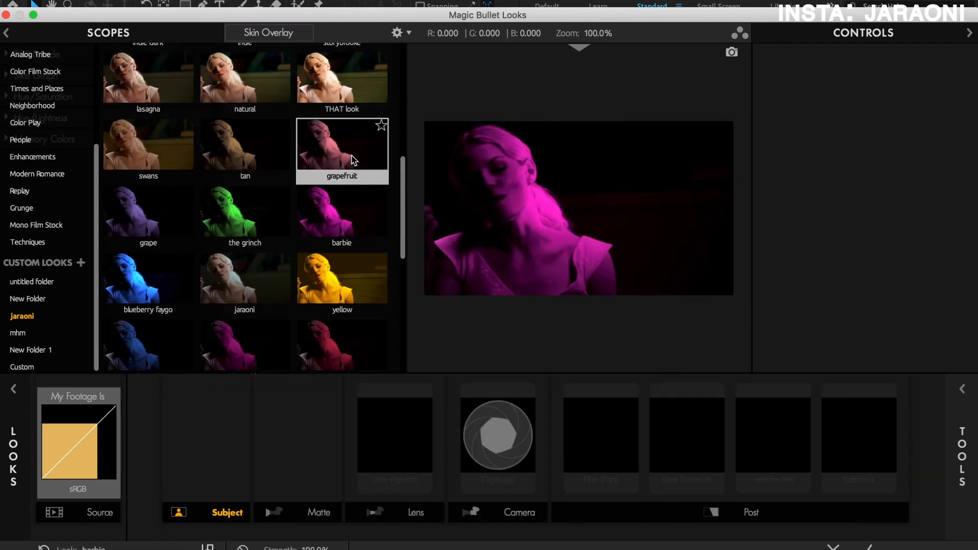
pyautogui.moveTo(401, 193); pyautogui.dragTo(399, 166)
pyautogui.click(237, 236)
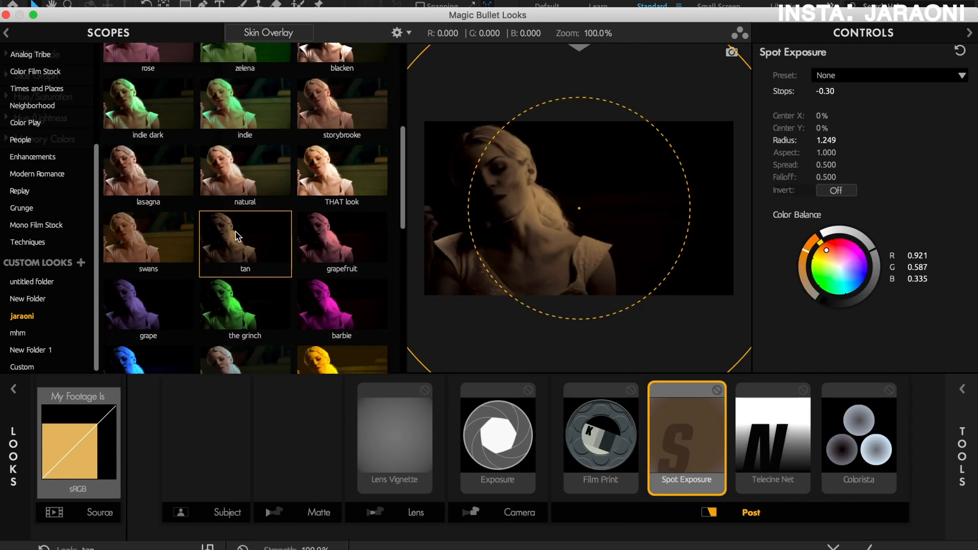
pyautogui.click(133, 174)
pyautogui.click(118, 247)
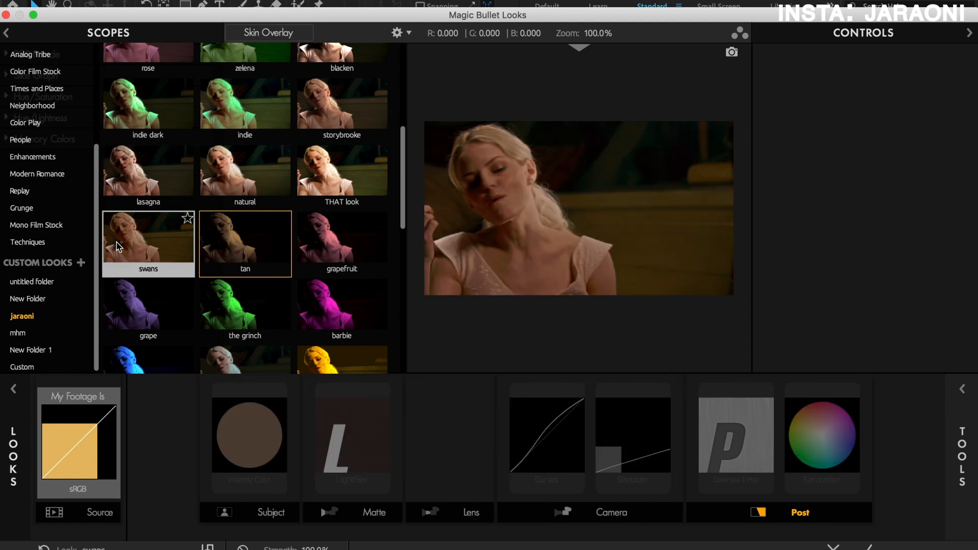
pyautogui.click(119, 247)
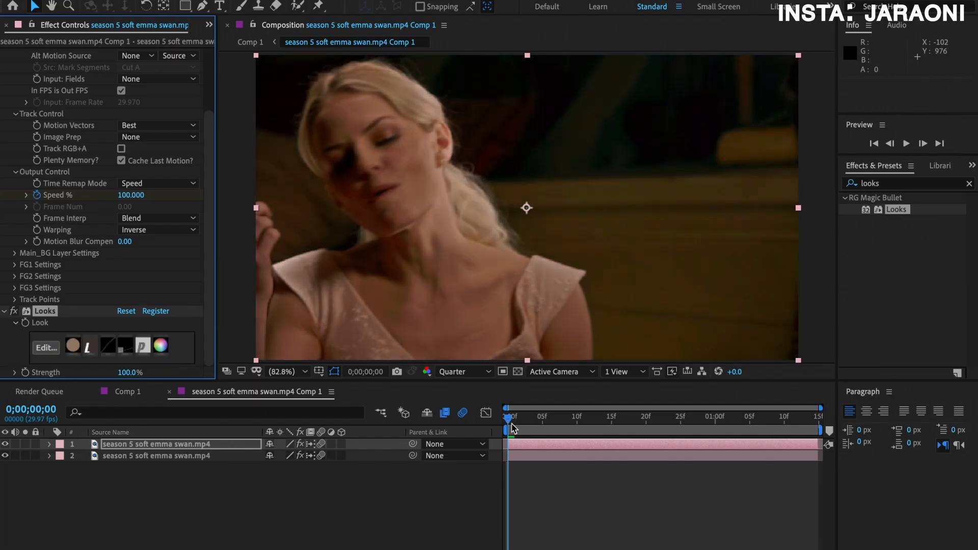
# Split the graded upper layer at 0;00;00;08 and delete the part before that frame
pyautogui.moveTo(512, 426); pyautogui.dragTo(560, 418)
pyautogui.press('super+shift+d')
pyautogui.click(542, 465)
pyautogui.press('Delete')
# Keyframe the graded layer's opacity from 0% at 0;00;00;08 to 100% at 0;00;00;27
pyautogui.click(591, 442)
pyautogui.press('t')
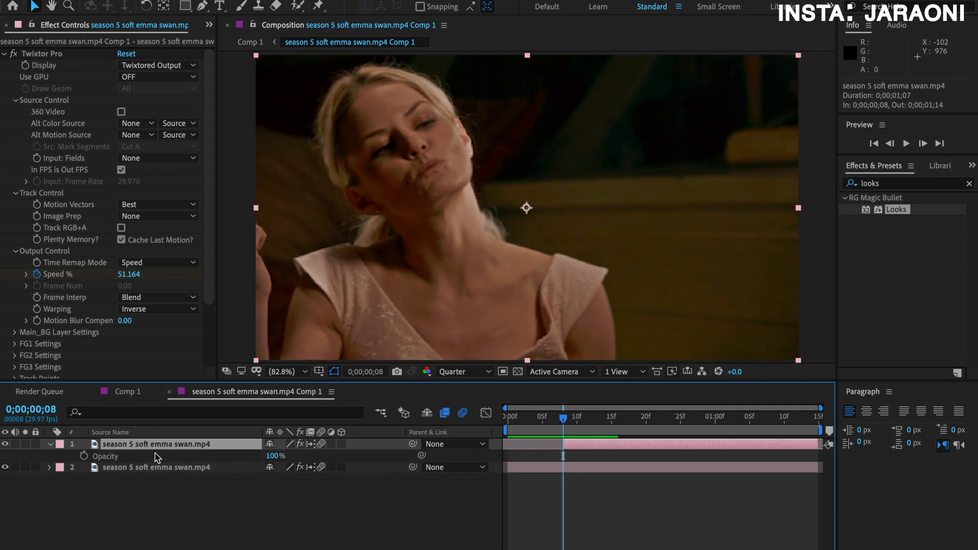
pyautogui.click(84, 456)
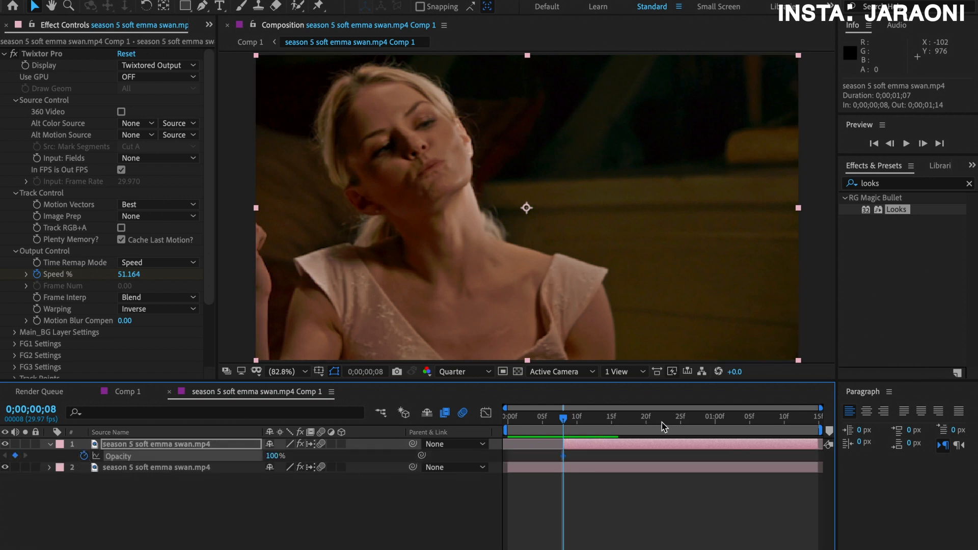
pyautogui.click(694, 424)
pyautogui.click(15, 455)
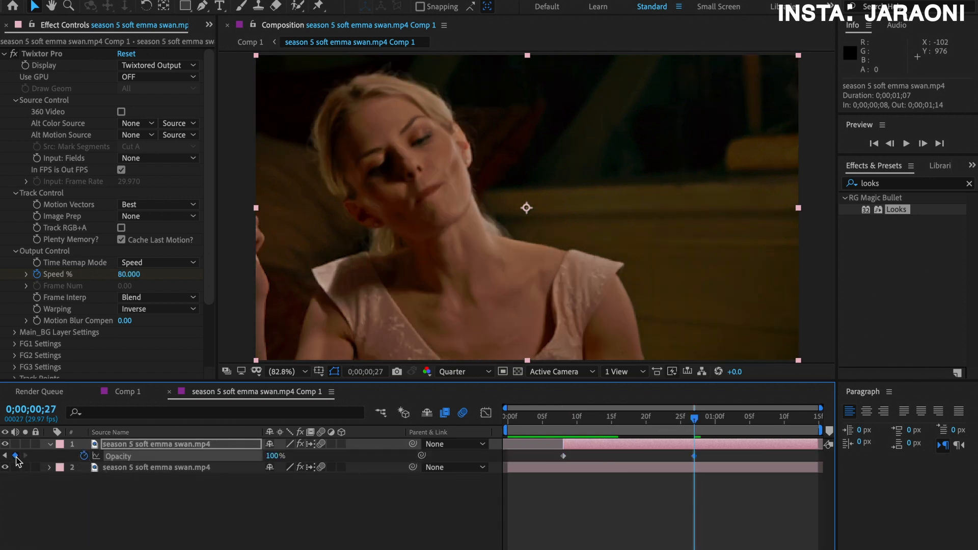
pyautogui.click(5, 455)
pyautogui.moveTo(268, 457); pyautogui.dragTo(174, 452)
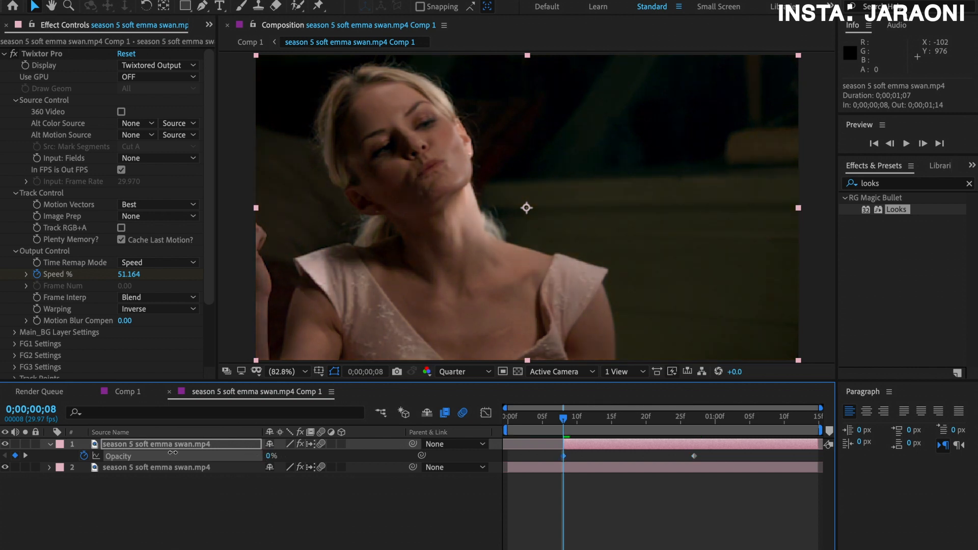
pyautogui.press('space')
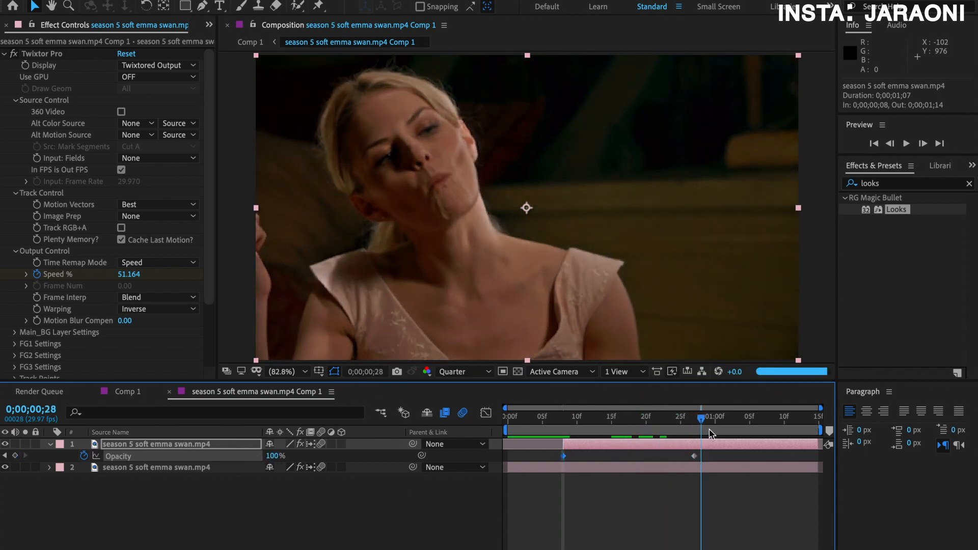
# Scale the graded layer to 134% and reposition it to about 1187, 588 so the woman's face fills the frame
pyautogui.press('s')
pyautogui.moveTo(288, 456); pyautogui.dragTo(305, 456)
pyautogui.click(399, 203)
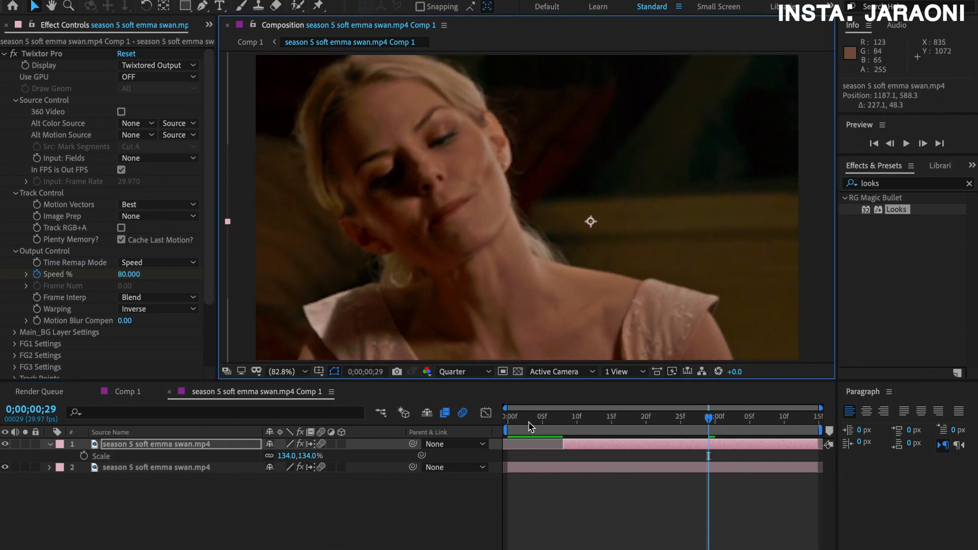
# Play back the composition from its first frame to check the graded overlay fading in
pyautogui.click(508, 418)
pyautogui.press('space')
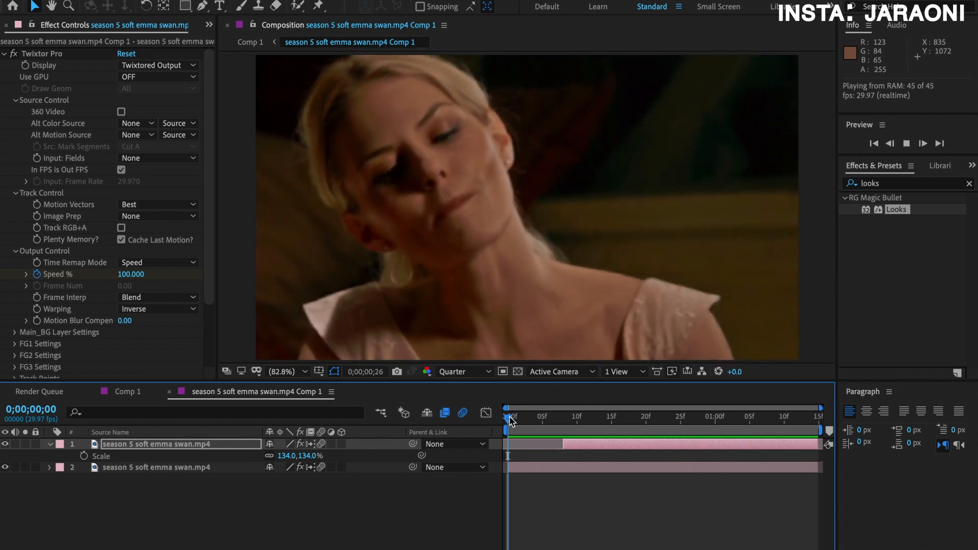
pyautogui.press('space')
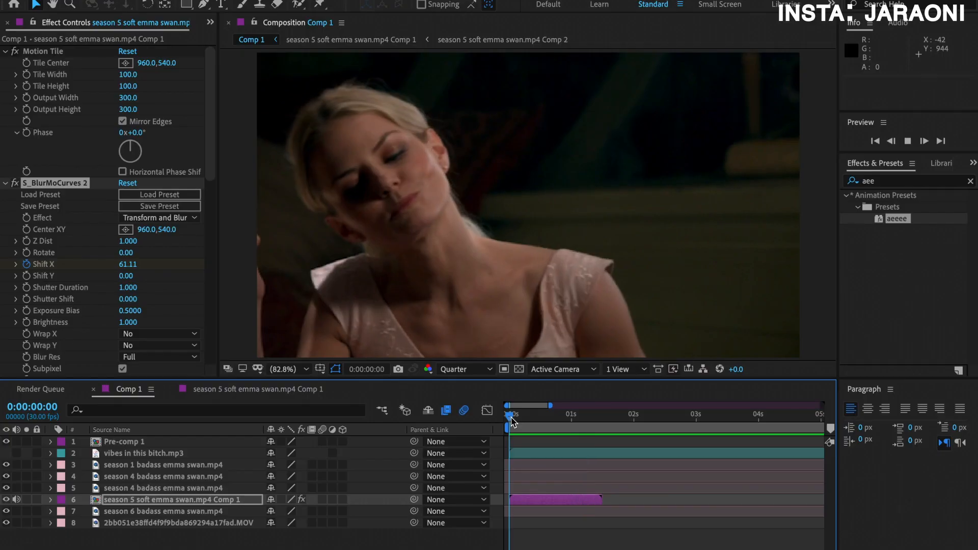
# Open the season 5 soft emma swan.mp4 Comp 1 precomposition and apply S_BlurMoCurves to its nested layer
pyautogui.doubleClick(546, 502)
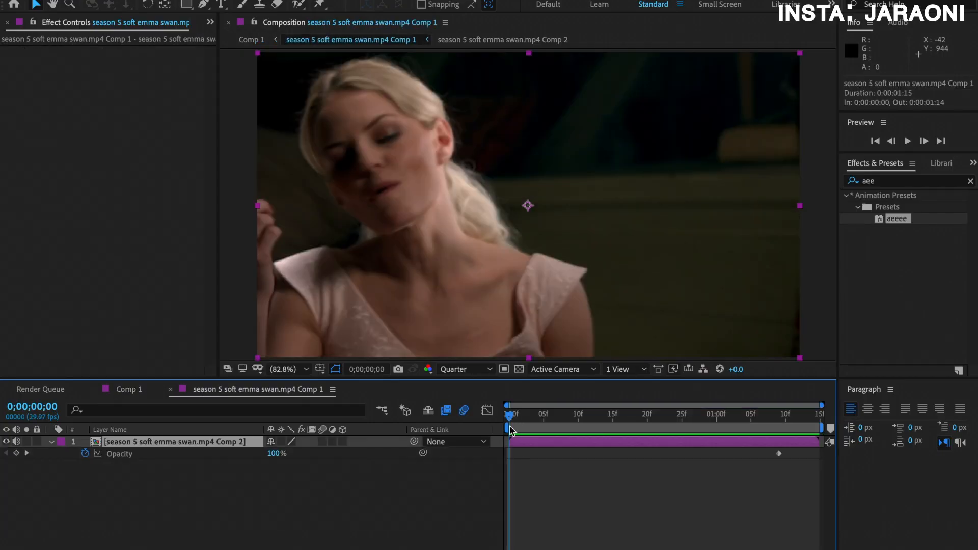
pyautogui.moveTo(511, 420)
pyautogui.mouseDown()
pyautogui.moveTo(604, 414)
pyautogui.moveTo(495, 423)
pyautogui.mouseUp()
pyautogui.click(529, 440)
pyautogui.click(894, 183)
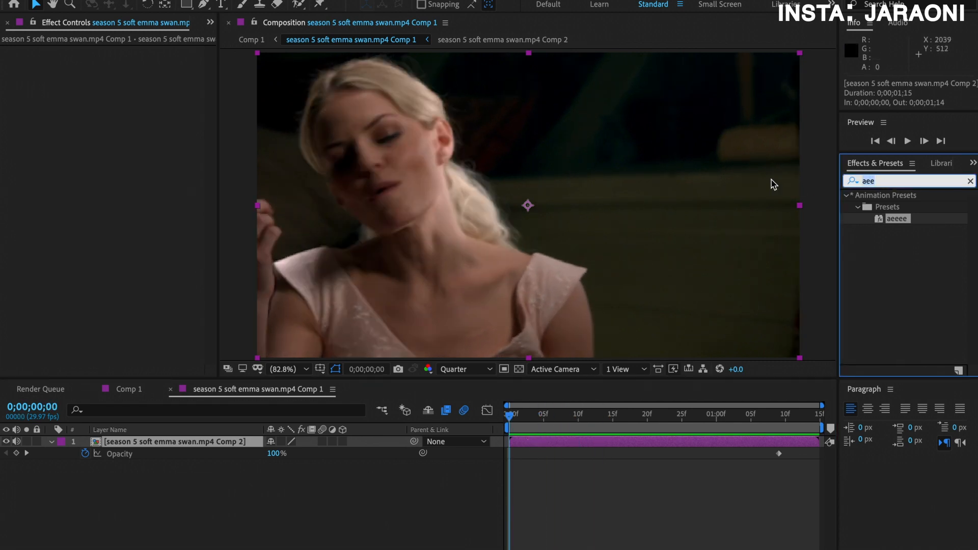
pyautogui.write('blurm')
pyautogui.moveTo(897, 207); pyautogui.dragTo(662, 451)
# Keyframe the S_BlurMoCurves Z Dist at 1.000 on 0;00;00;03 and 0.72 on 0;00;01;13
pyautogui.moveTo(515, 418); pyautogui.dragTo(647, 406)
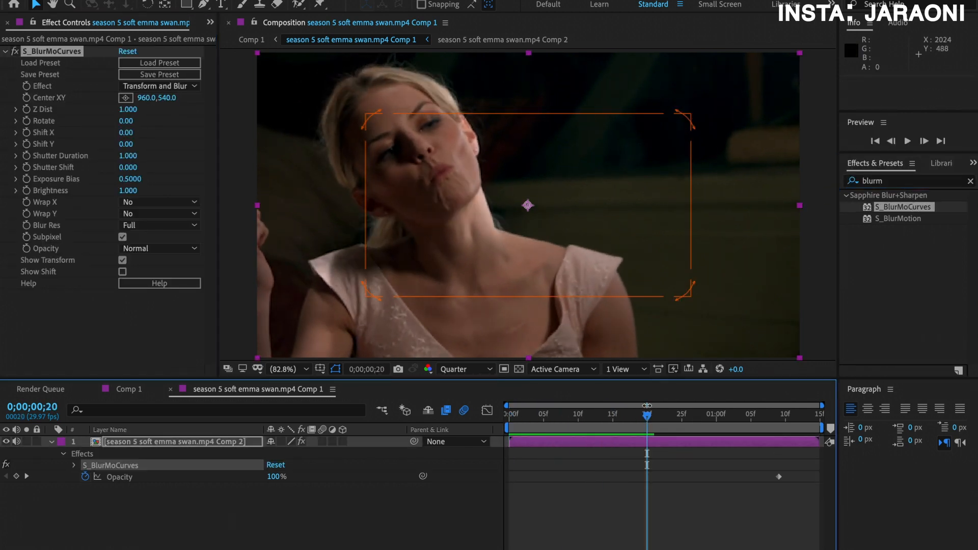
pyautogui.click(26, 109)
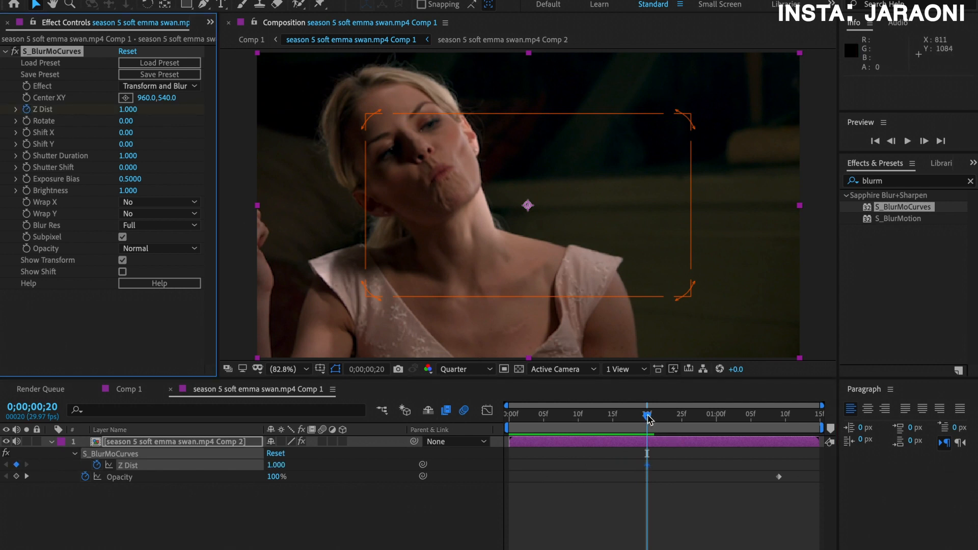
pyautogui.moveTo(647, 465); pyautogui.dragTo(530, 465)
pyautogui.moveTo(647, 414); pyautogui.dragTo(808, 417)
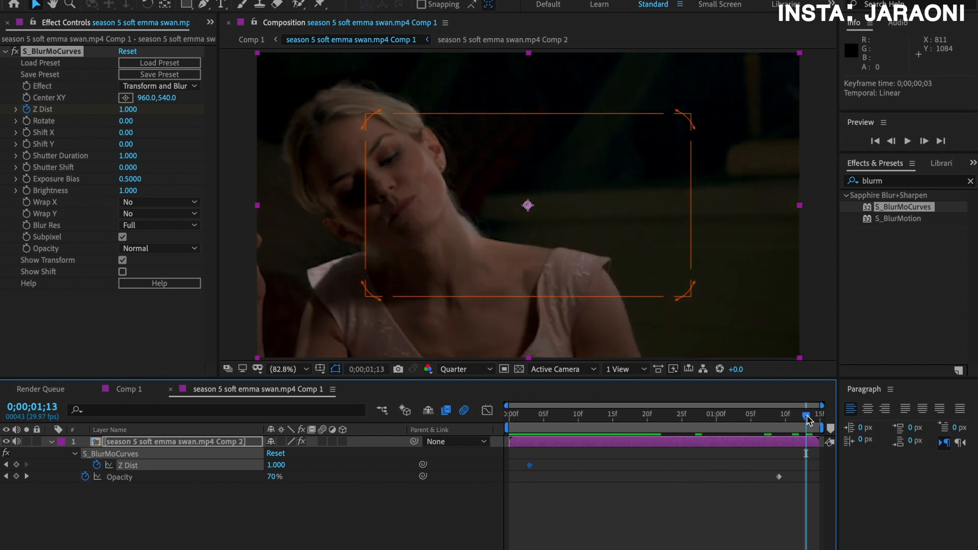
pyautogui.click(282, 466)
pyautogui.write('.72')
pyautogui.press('Return')
# Ease both Z Dist keyframes and move them together so the first one sits at 0;00;00;20
pyautogui.moveTo(821, 473); pyautogui.dragTo(488, 468)
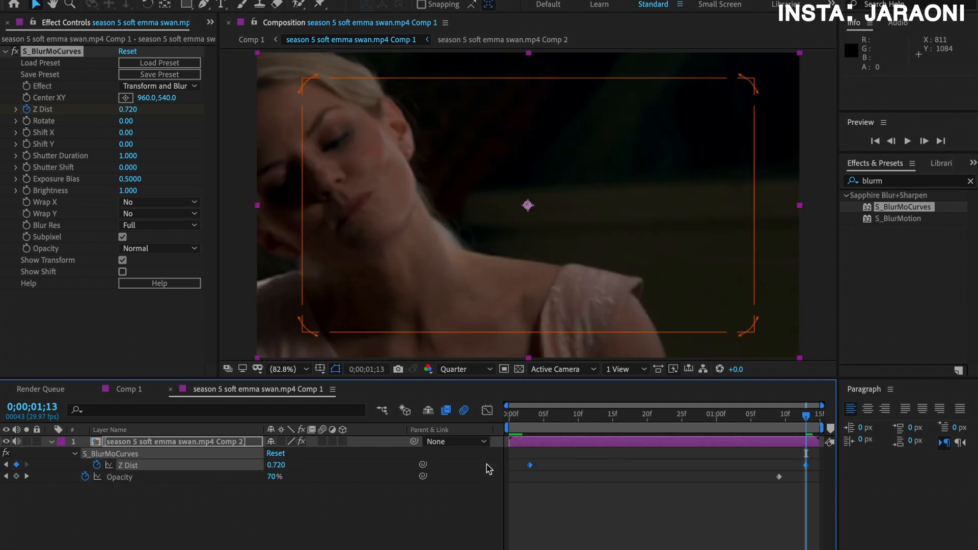
pyautogui.moveTo(533, 472); pyautogui.dragTo(643, 468)
pyautogui.moveTo(519, 417); pyautogui.dragTo(646, 414)
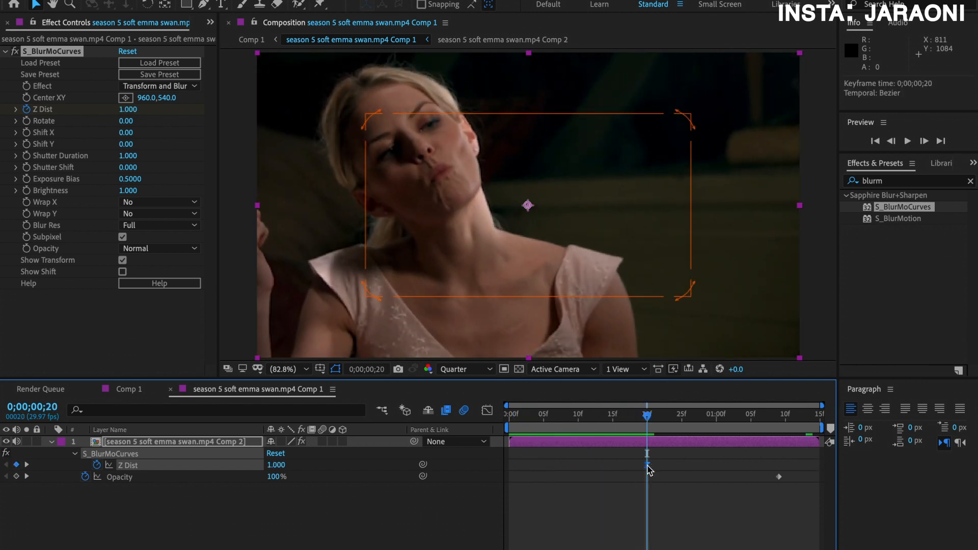
# Reshape the Z Dist value curve so it drops steeply straight after the first keyframe
pyautogui.click(659, 496)
pyautogui.click(647, 465)
pyautogui.click(488, 411)
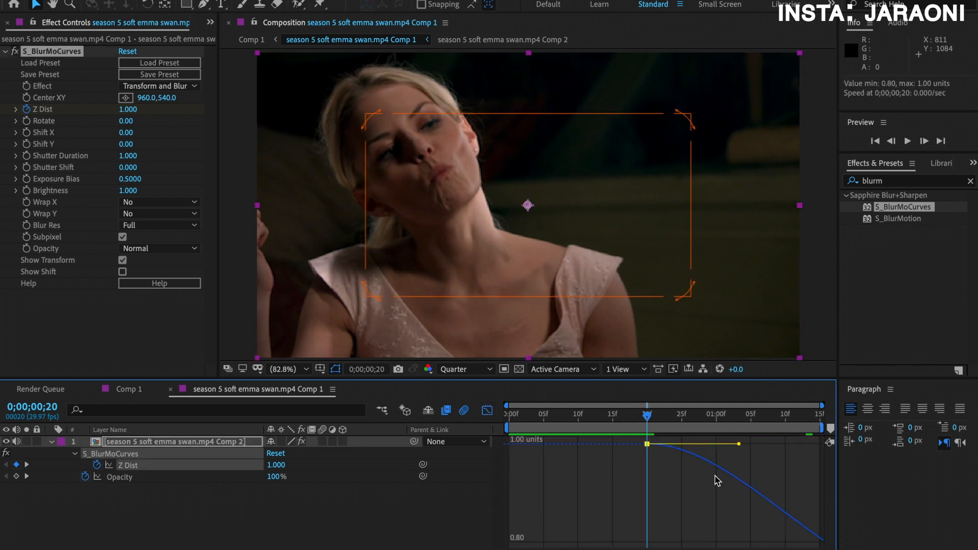
pyautogui.moveTo(738, 446); pyautogui.dragTo(641, 538)
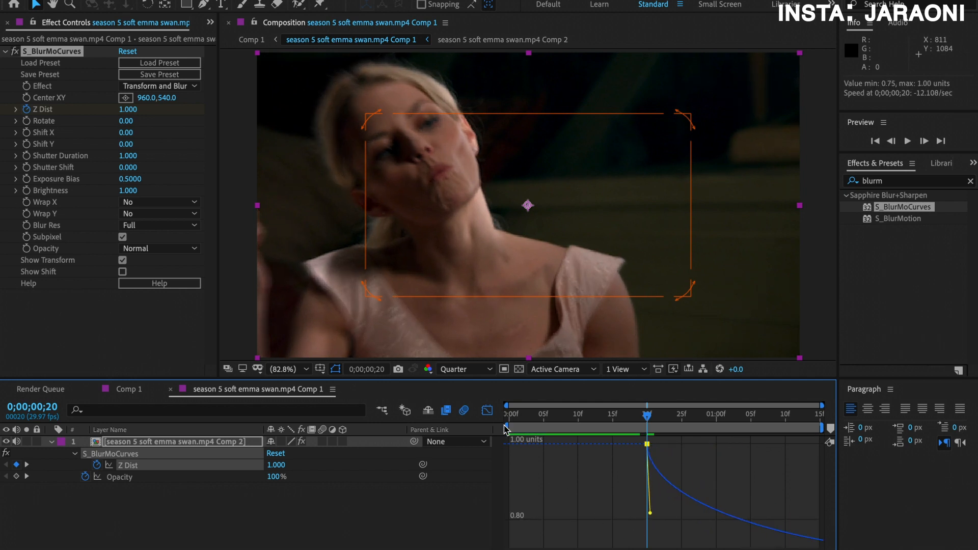
pyautogui.click(487, 411)
# Slide the layer about 21 frames earlier and lengthen the last Z Dist keyframe's incoming ease for a gradual flattening of the curve
pyautogui.moveTo(631, 448); pyautogui.dragTo(541, 450)
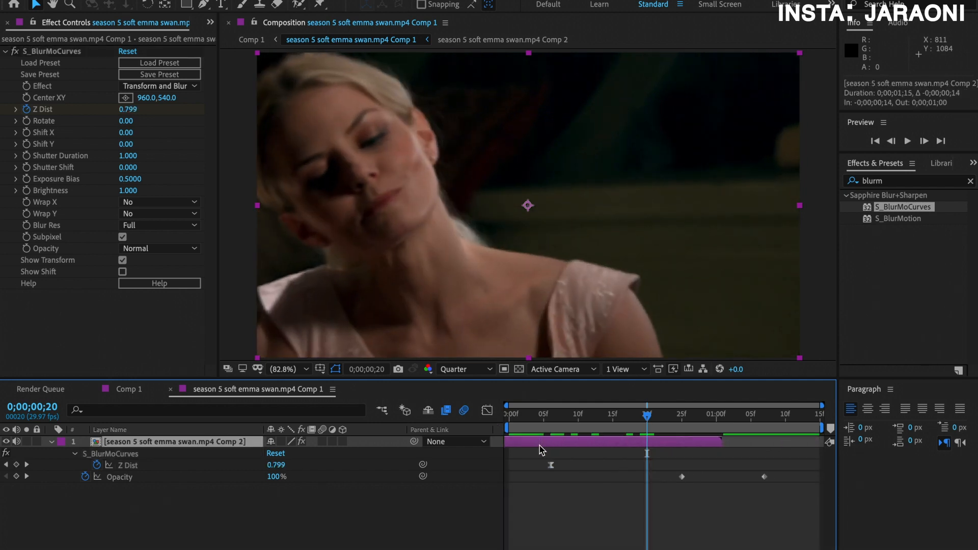
pyautogui.moveTo(720, 437); pyautogui.dragTo(670, 438)
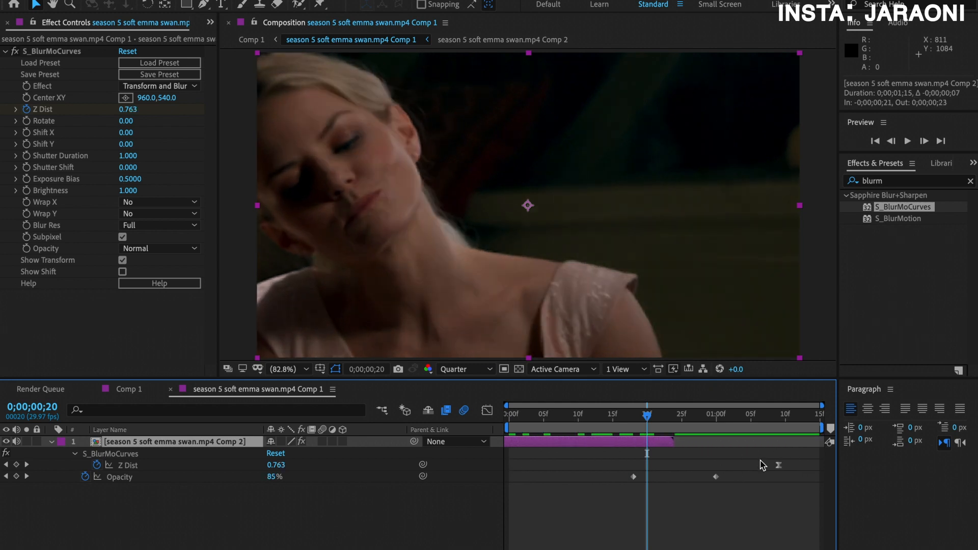
pyautogui.click(779, 465)
pyautogui.click(487, 410)
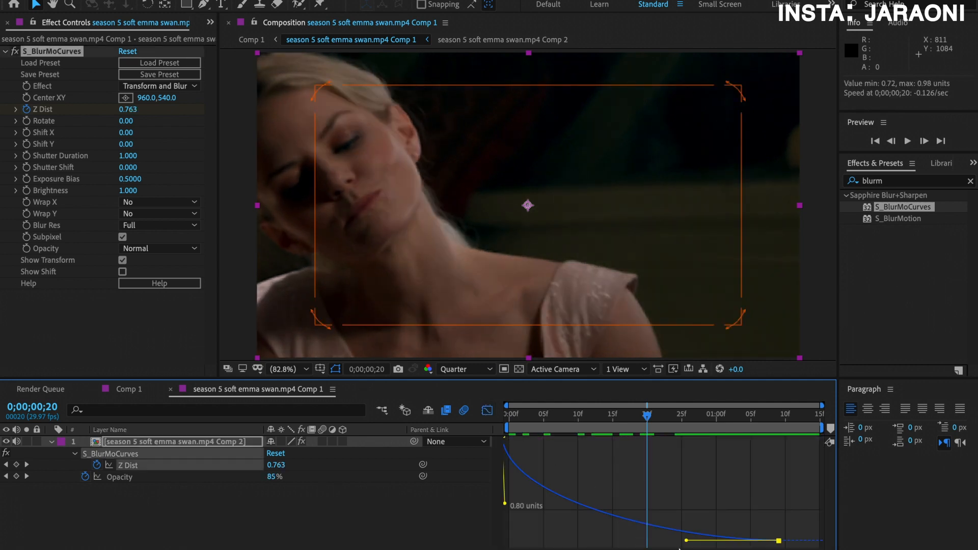
pyautogui.moveTo(687, 545); pyautogui.dragTo(555, 546)
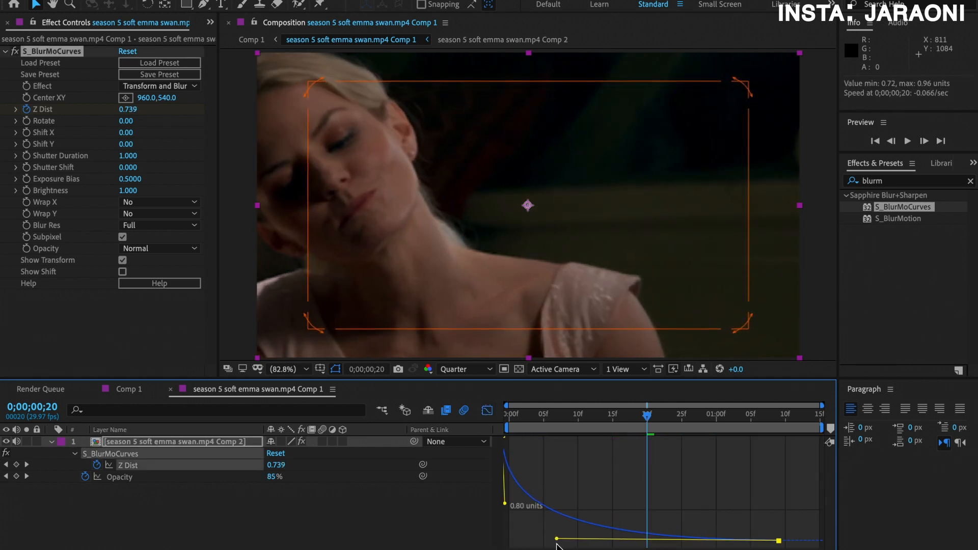
# Slide the clip layer back to start at 0;00;00;00 and preview the zoom from the beginning
pyautogui.click(487, 411)
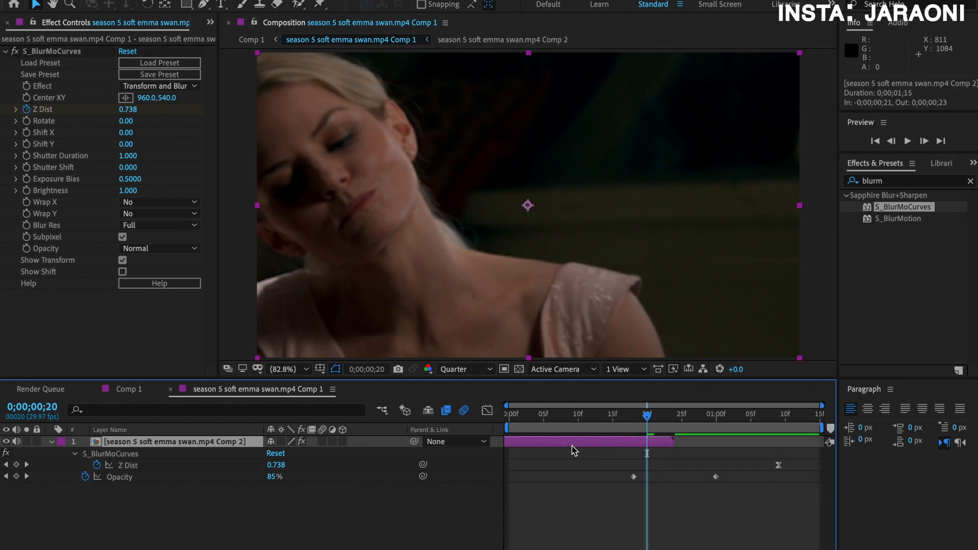
pyautogui.moveTo(572, 448); pyautogui.dragTo(737, 448)
pyautogui.moveTo(647, 418); pyautogui.dragTo(532, 442)
pyautogui.press('space')
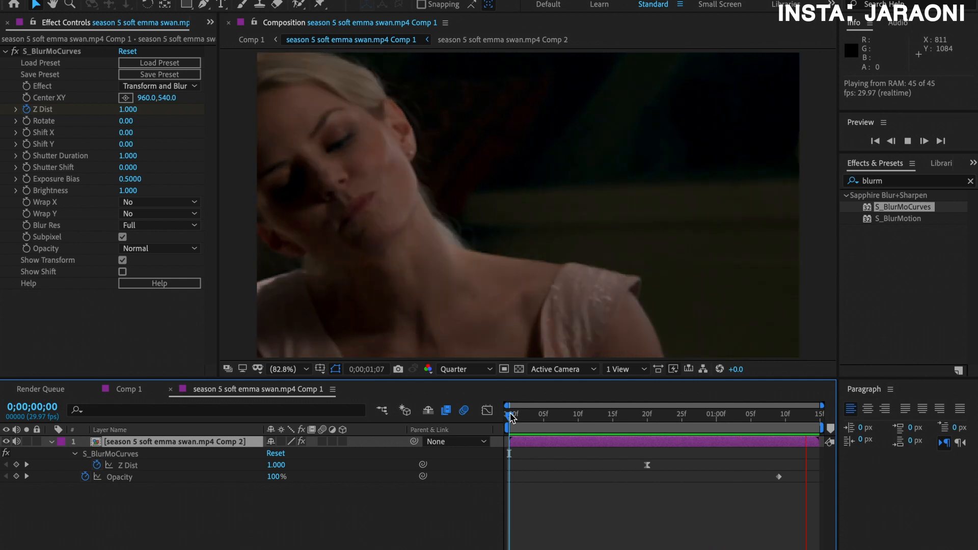
# Steepen the Z Dist curve's drop straight after the 0;00;00;20 keyframe and turn on motion blur for the layer
pyautogui.moveTo(511, 417); pyautogui.dragTo(647, 419)
pyautogui.click(647, 465)
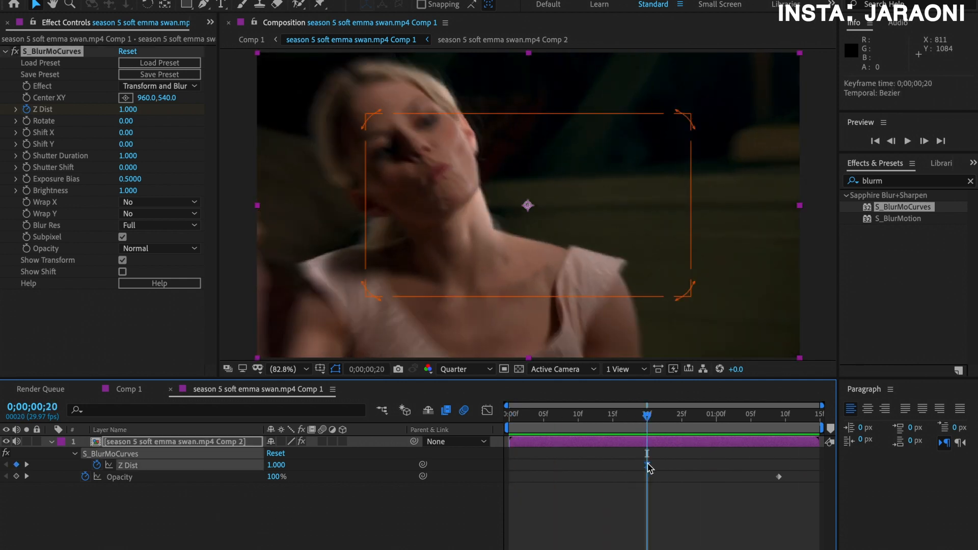
pyautogui.click(487, 410)
pyautogui.moveTo(650, 508); pyautogui.dragTo(656, 534)
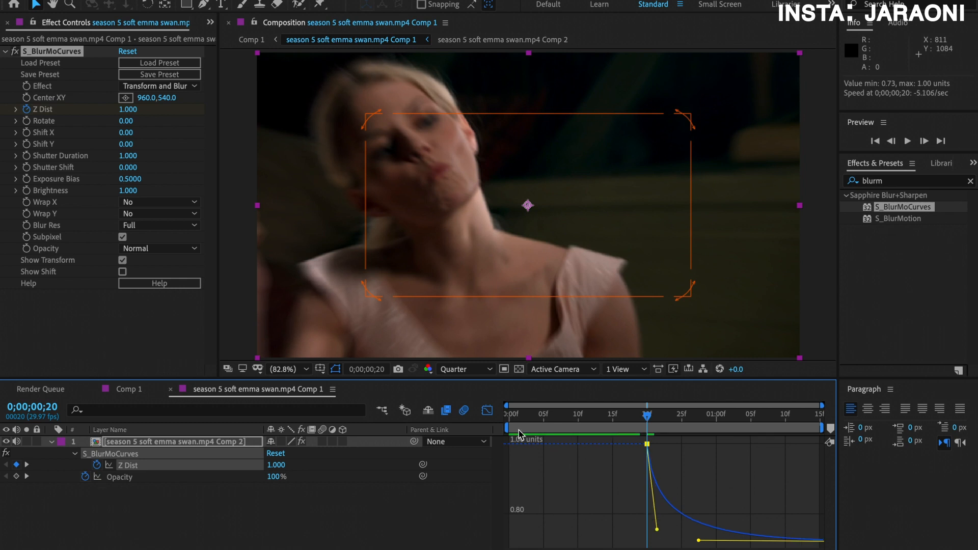
pyautogui.click(487, 410)
pyautogui.press('space')
pyautogui.click(323, 442)
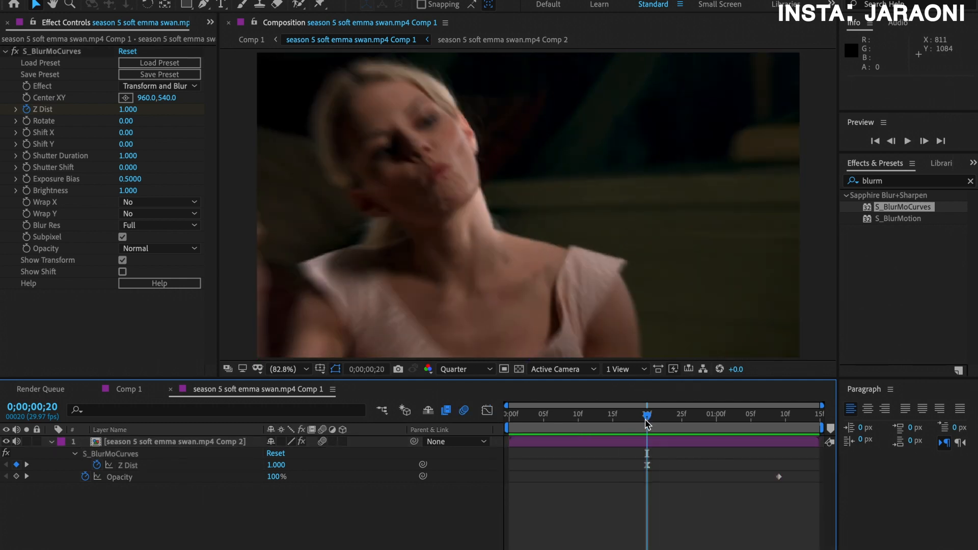
# Split the clip layer at 0;00;00;20, where the zoom starts
pyautogui.click(649, 445)
pyautogui.hotkey('ctrl', 'shift', 'd')
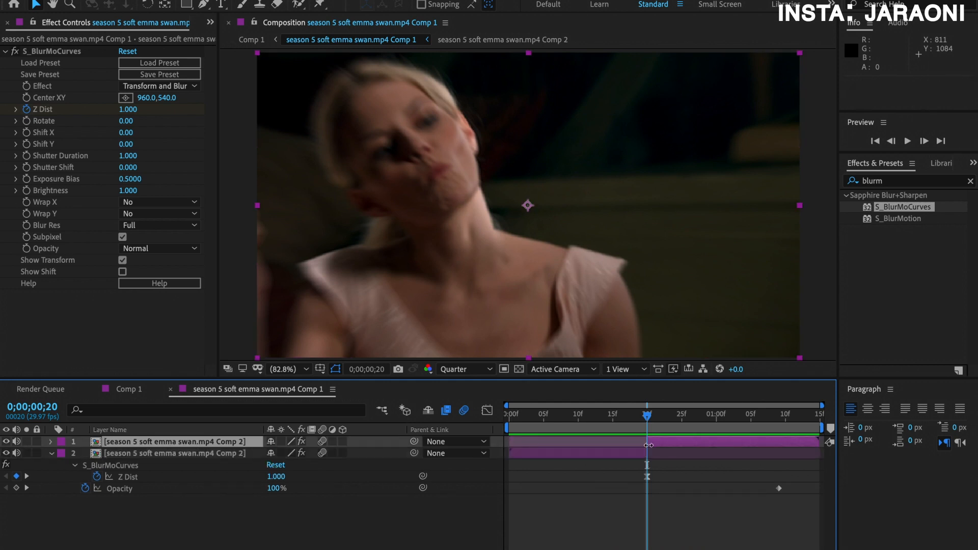
pyautogui.moveTo(646, 415)
pyautogui.mouseDown()
pyautogui.moveTo(634, 415)
pyautogui.moveTo(647, 415)
pyautogui.mouseUp()
# Apply Brightness & Contrast to the second half of the split clip and start keyframing its Brightness at 0;00;00;20
pyautogui.click(893, 186)
pyautogui.write('brig')
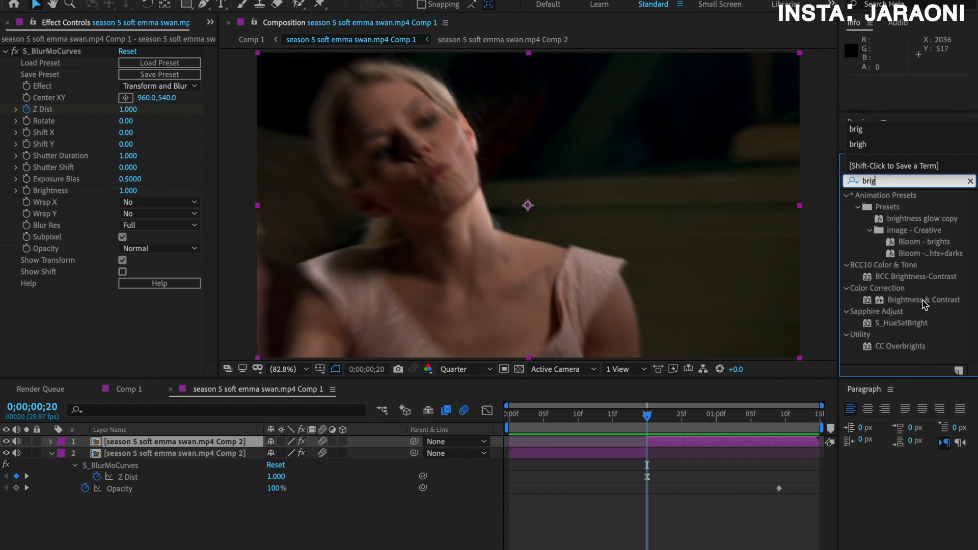
pyautogui.moveTo(924, 304); pyautogui.dragTo(89, 348)
pyautogui.click(27, 306)
# Keyframe Brightness from 150 at 0;00;00;20 to 0 at 0;00;01;06 and preview the flash
pyautogui.press('u')
pyautogui.moveTo(646, 415); pyautogui.dragTo(758, 432)
pyautogui.click(7, 488)
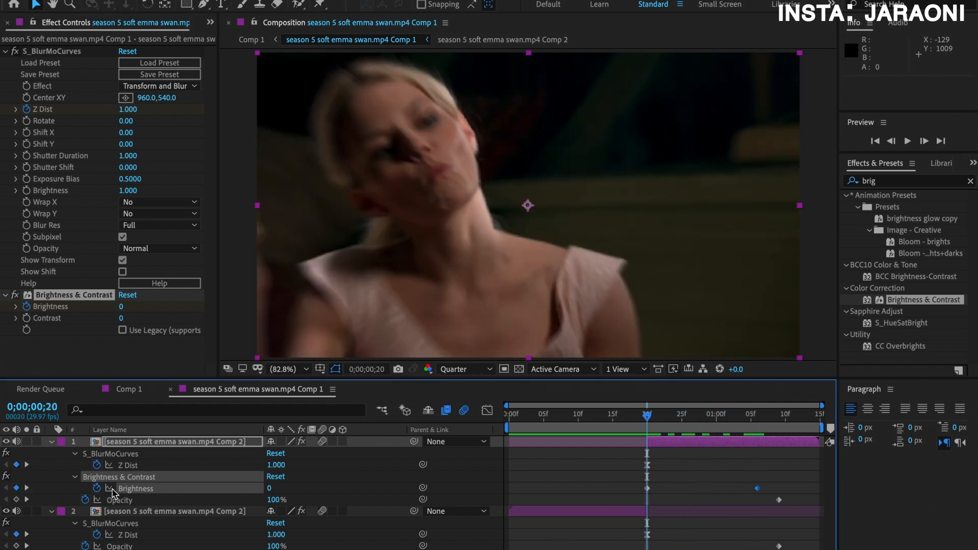
pyautogui.click(270, 489)
pyautogui.press('Return')
pyautogui.click(511, 416)
pyautogui.press('space')
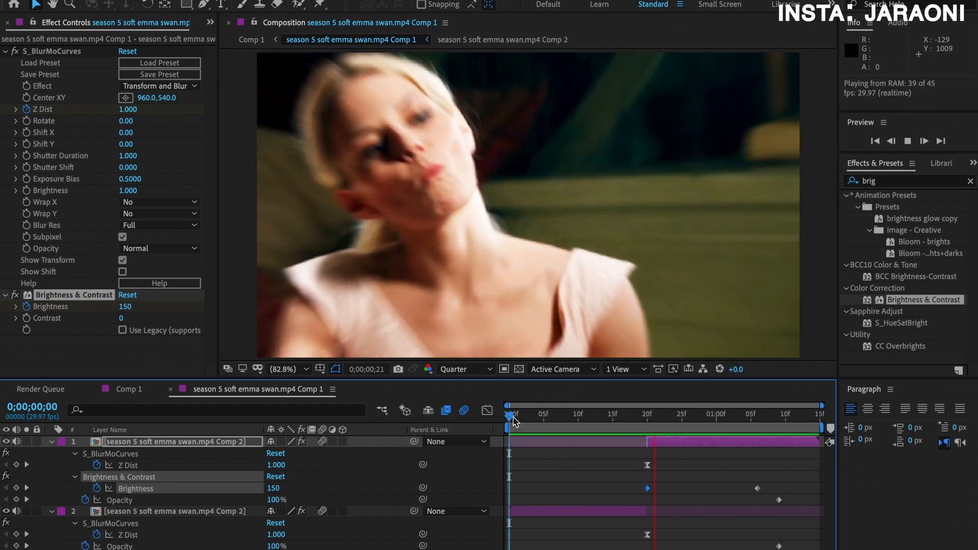
pyautogui.press('space')
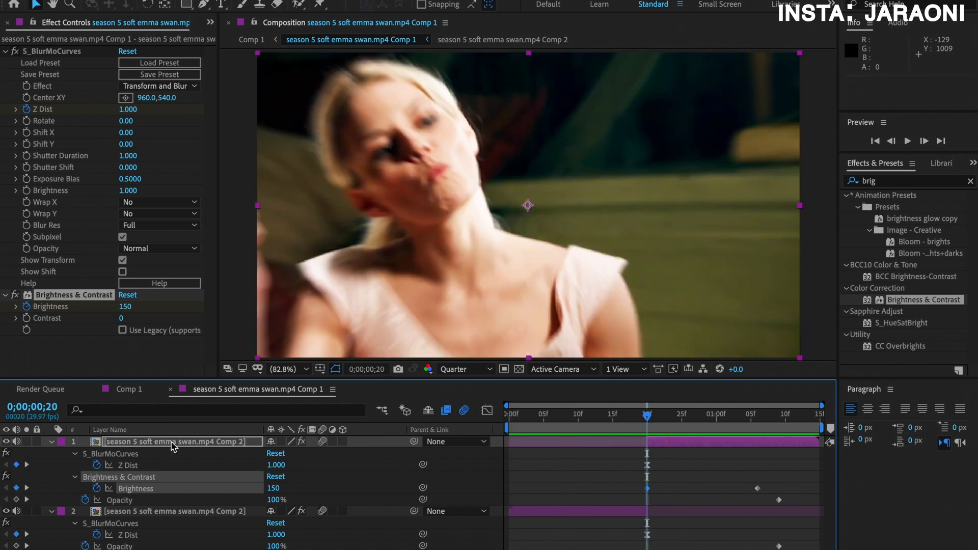
# Apply S_Tint to the second half of the split clip and start keyframing Tint Lights at 0;00;00;20
pyautogui.click(51, 442)
pyautogui.click(51, 454)
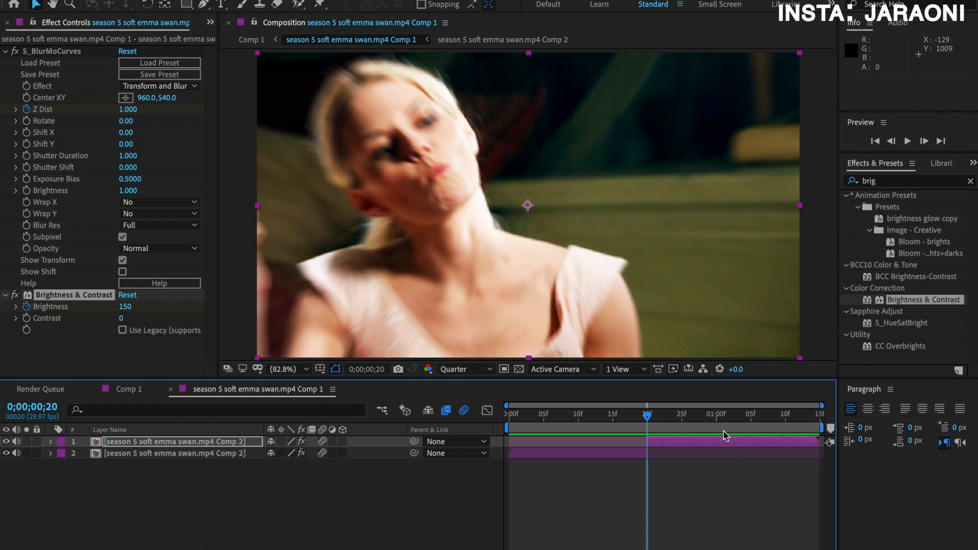
pyautogui.moveTo(885, 182); pyautogui.dragTo(824, 185)
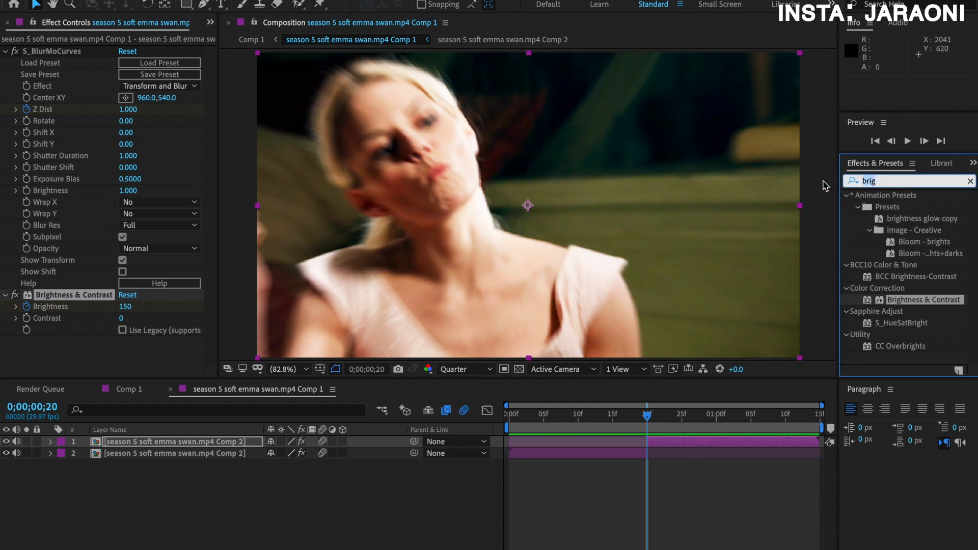
pyautogui.press('BackSpace')
pyautogui.write('tint')
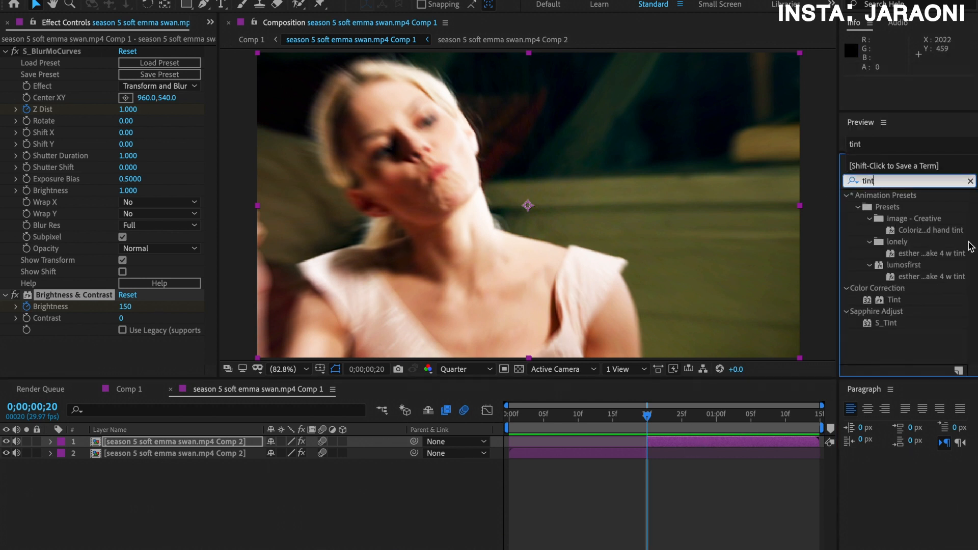
pyautogui.moveTo(887, 319); pyautogui.dragTo(706, 444)
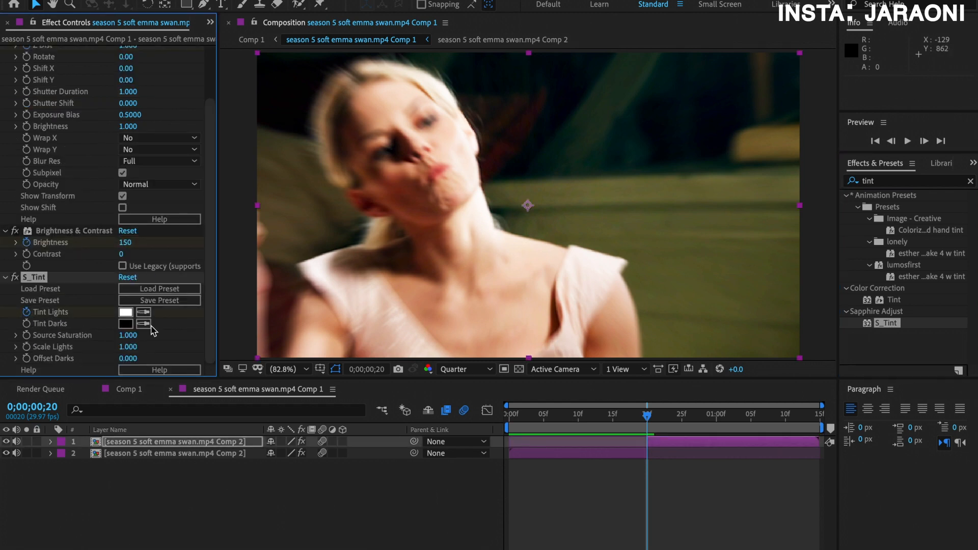
# Add Tint Lights keyframes at 0;00;00;23, 0;00;00;27, 0;00;01;00, 0;00;01;04 and 0;00;01;07
pyautogui.press('u')
pyautogui.moveTo(647, 416); pyautogui.dragTo(668, 417)
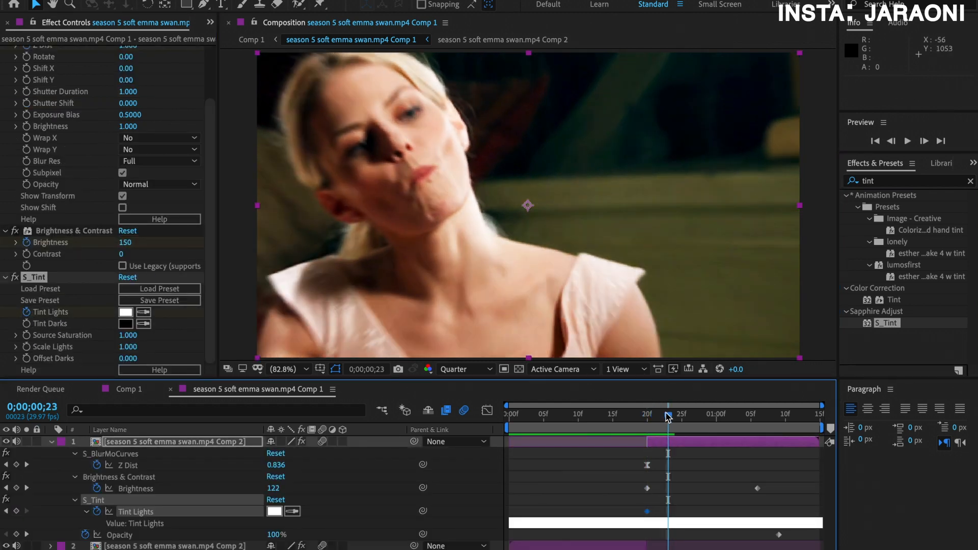
pyautogui.click(695, 418)
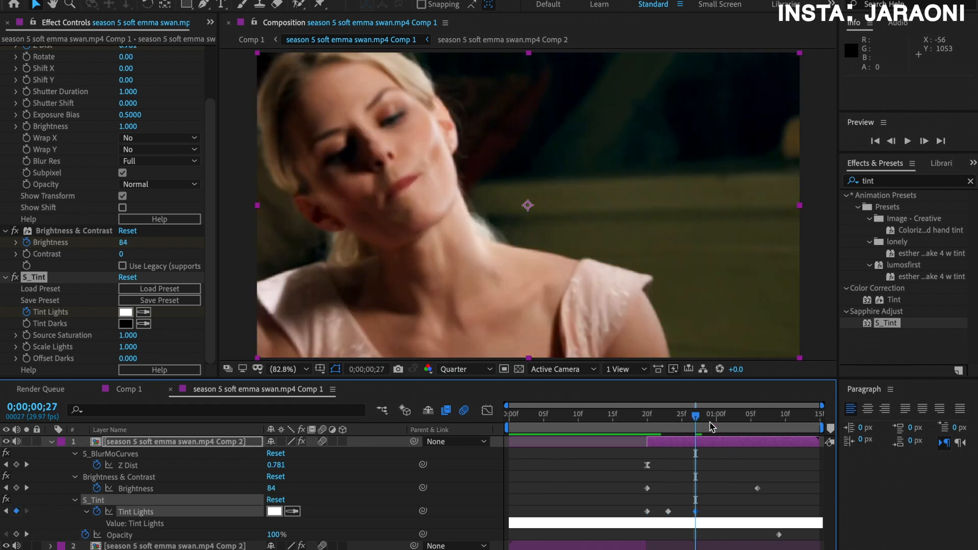
pyautogui.click(711, 426)
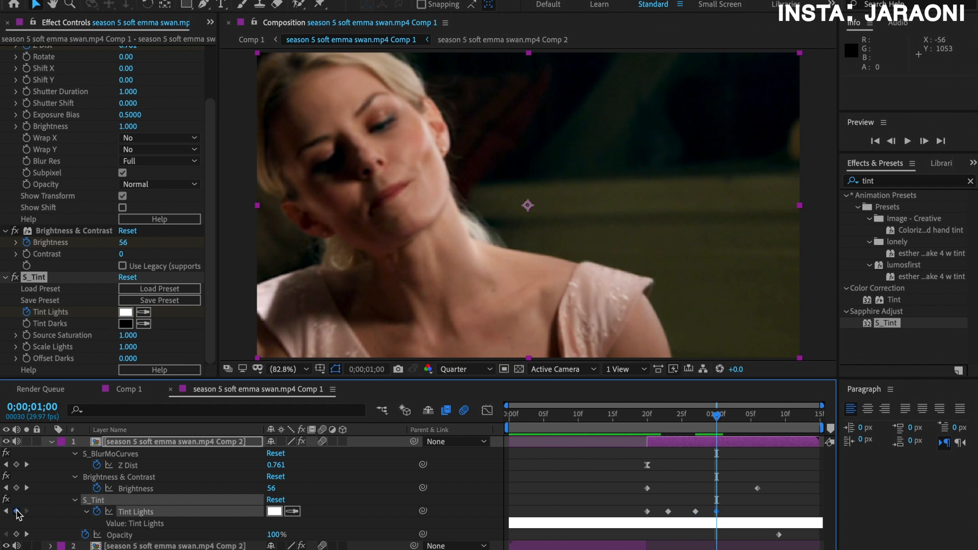
pyautogui.moveTo(716, 423); pyautogui.dragTo(744, 417)
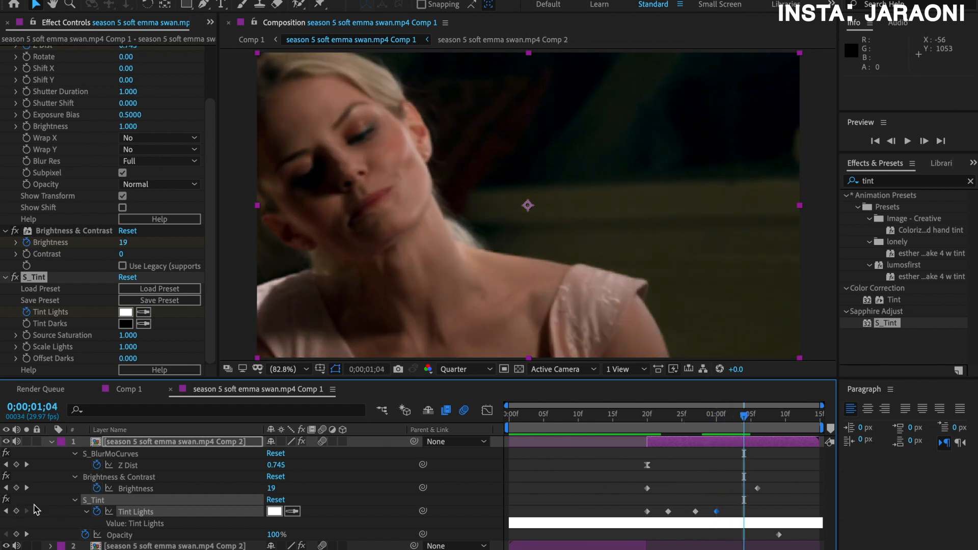
pyautogui.click(764, 419)
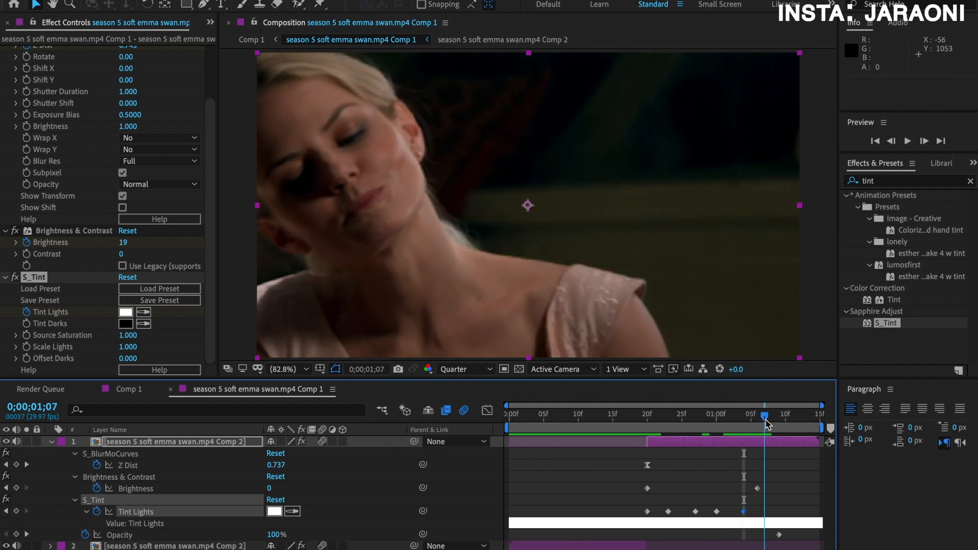
# Color the Tint Lights keyframe at 0;00;00;20 red and the one at 0;00;00;23 orange C47A33
pyautogui.moveTo(662, 417); pyautogui.dragTo(648, 418)
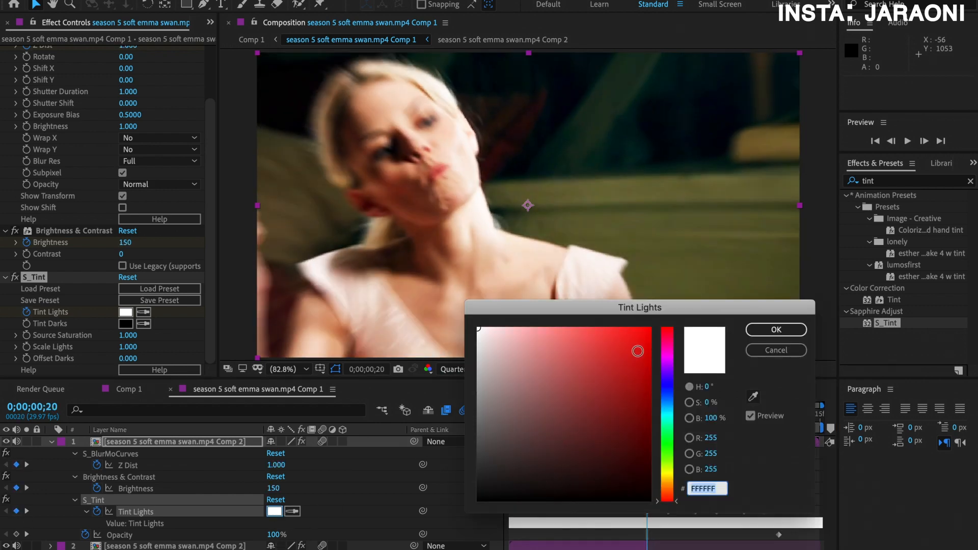
pyautogui.click(648, 340)
pyautogui.moveTo(629, 358); pyautogui.dragTo(592, 361)
pyautogui.click(776, 329)
pyautogui.click(669, 414)
pyautogui.click(274, 512)
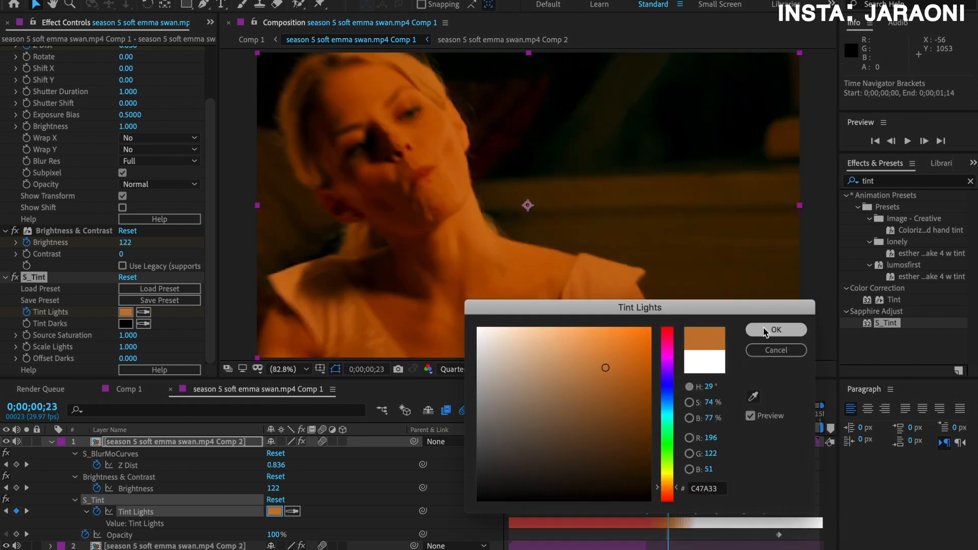
pyautogui.click(776, 329)
# Color the Tint Lights keyframes at 0;00;00;27, 0;00;01;00, 0;00;01;04 and 0;00;01;07 yellow, green, blue and purple
pyautogui.click(696, 415)
pyautogui.click(274, 512)
pyautogui.click(776, 330)
pyautogui.click(716, 415)
pyautogui.click(274, 511)
pyautogui.click(274, 511)
pyautogui.click(667, 404)
pyautogui.click(583, 371)
pyautogui.click(775, 330)
pyautogui.click(764, 415)
pyautogui.click(274, 511)
pyautogui.moveTo(559, 397); pyautogui.dragTo(595, 356)
pyautogui.click(776, 330)
# Copy the red and orange Tint Lights keyframes to 0;00;01;10 and 0;00;01;13 and preview the color cycle
pyautogui.moveTo(776, 509); pyautogui.dragTo(635, 515)
pyautogui.moveTo(768, 424); pyautogui.dragTo(789, 426)
pyautogui.click(724, 504)
pyautogui.moveTo(672, 423); pyautogui.dragTo(511, 424)
pyautogui.press('space')
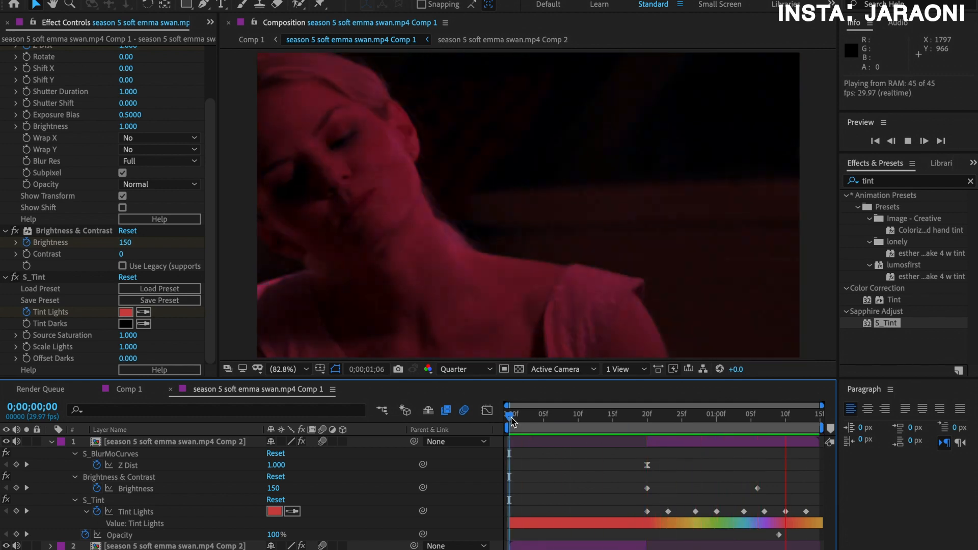
pyautogui.press('space')
pyautogui.click(52, 444)
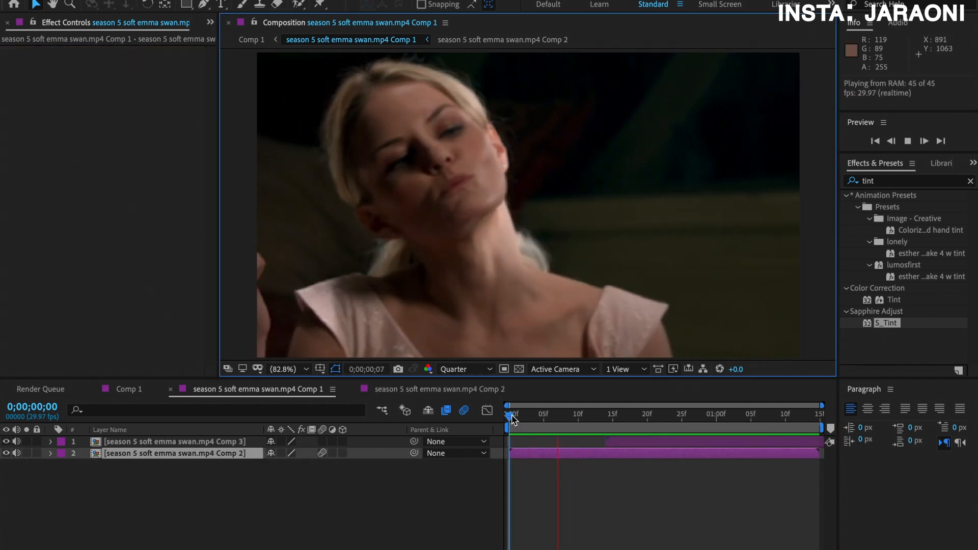
# Apply S_WipeFourWedges to the Comp 3 layer that starts at 0;00;00;14
pyautogui.moveTo(512, 419); pyautogui.dragTo(614, 437)
pyautogui.click(619, 443)
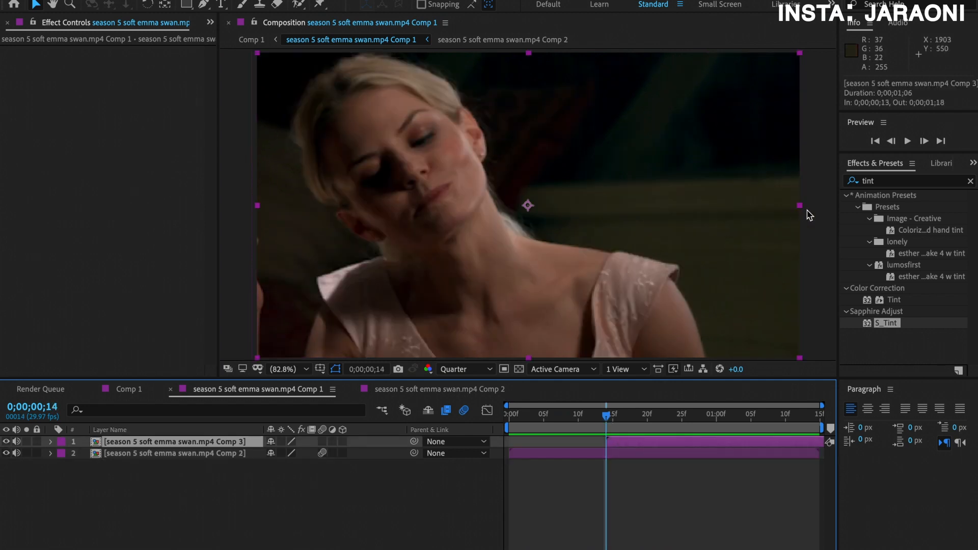
pyautogui.click(879, 181)
pyautogui.press('BackSpace')
pyautogui.write('wipefo')
pyautogui.moveTo(898, 213); pyautogui.dragTo(665, 444)
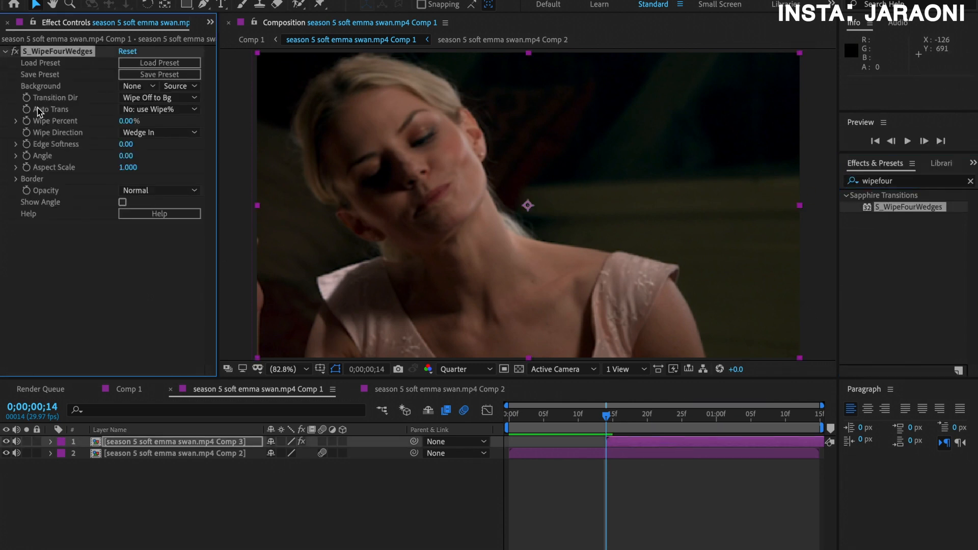
# Keyframe Wipe Percent at 100% on 0;00;00;14 and 10% on 0;00;01;10
pyautogui.moveTo(125, 121); pyautogui.dragTo(190, 117)
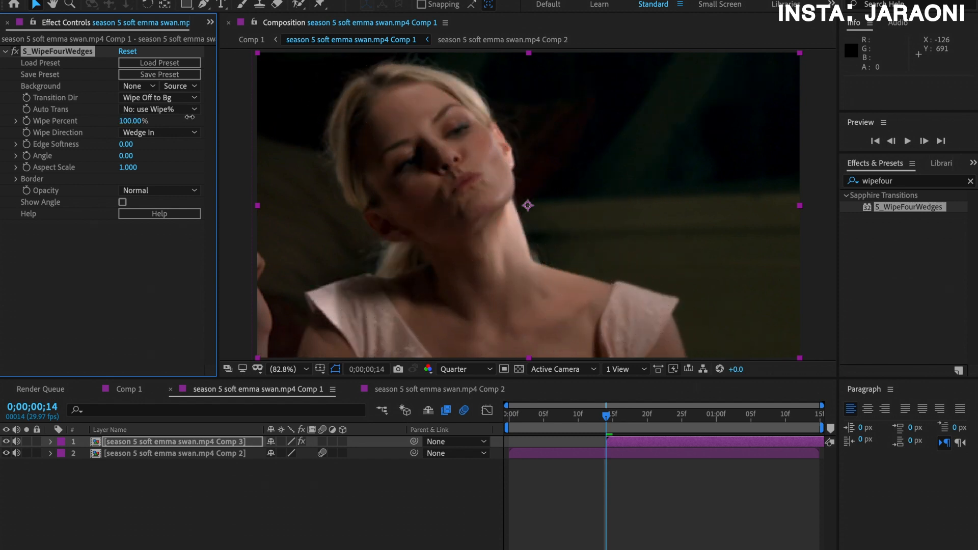
pyautogui.press('u')
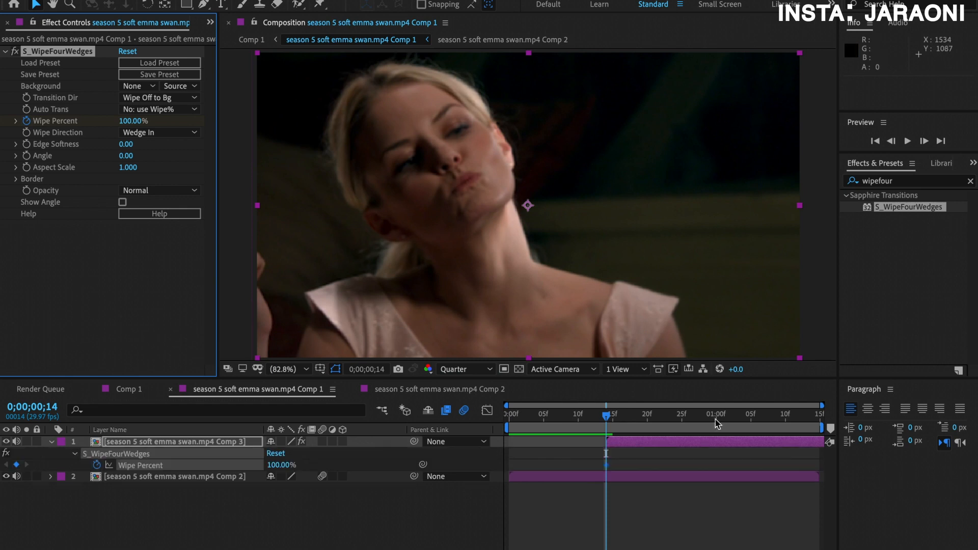
pyautogui.moveTo(741, 423); pyautogui.dragTo(786, 423)
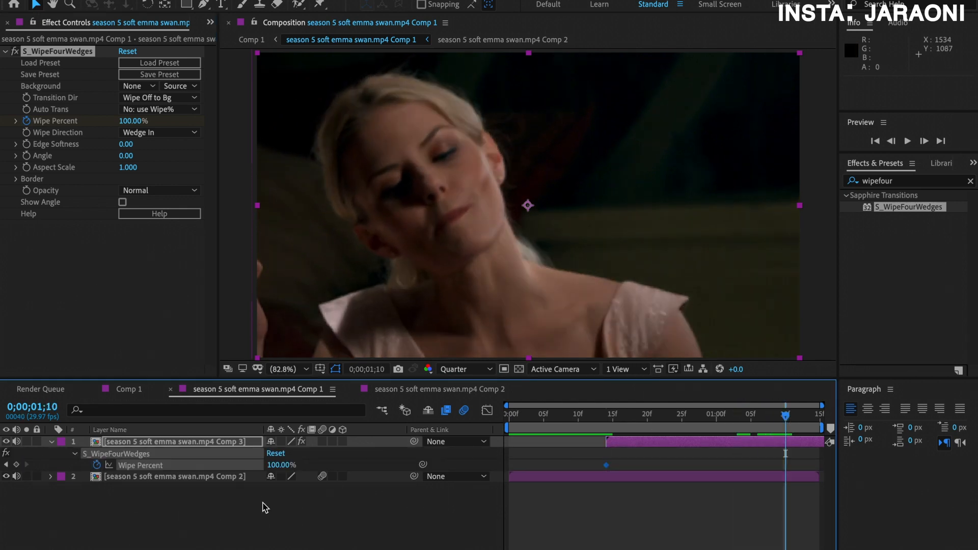
pyautogui.moveTo(280, 468); pyautogui.dragTo(221, 461)
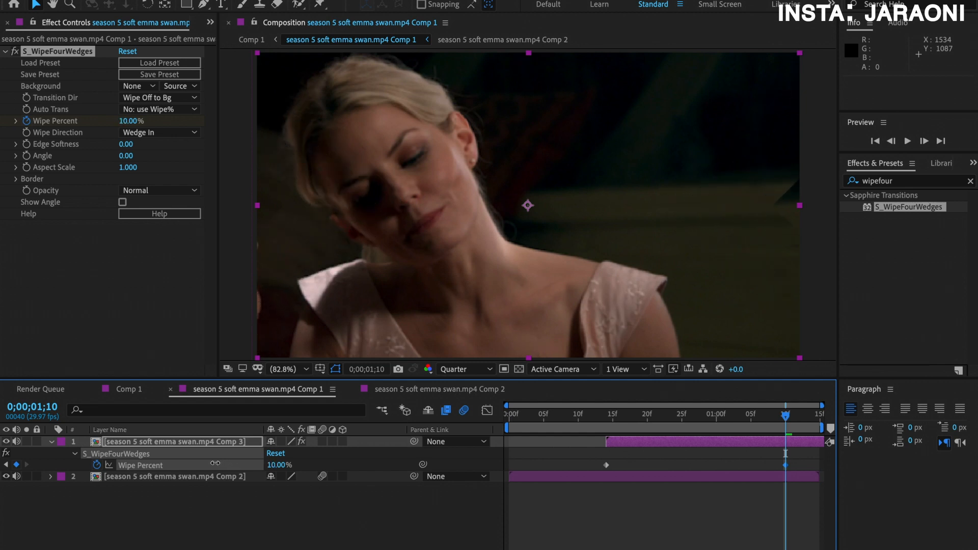
# Ease both Wipe Percent keyframes, show their value curve and preview the wedge wipe
pyautogui.moveTo(800, 471); pyautogui.dragTo(592, 466)
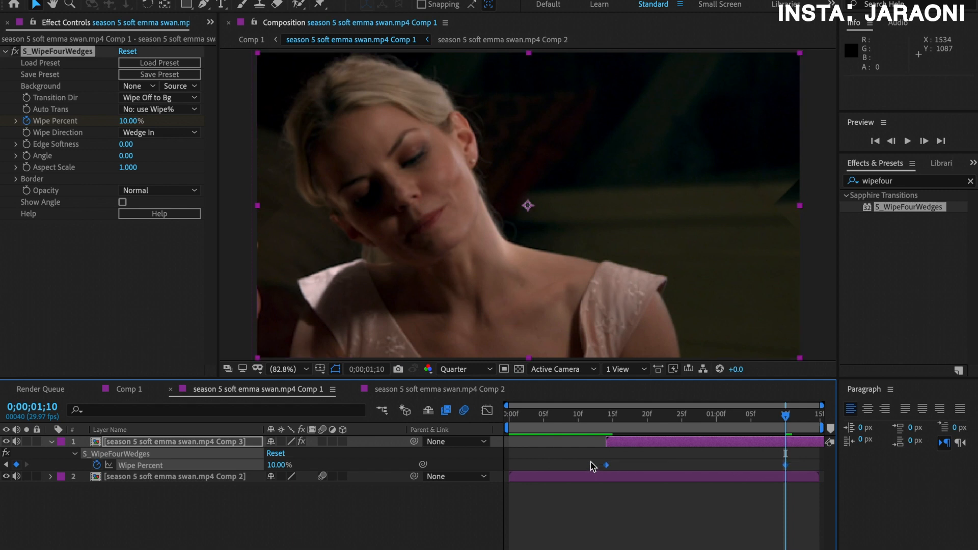
pyautogui.click(487, 410)
pyautogui.click(508, 414)
pyautogui.press('space')
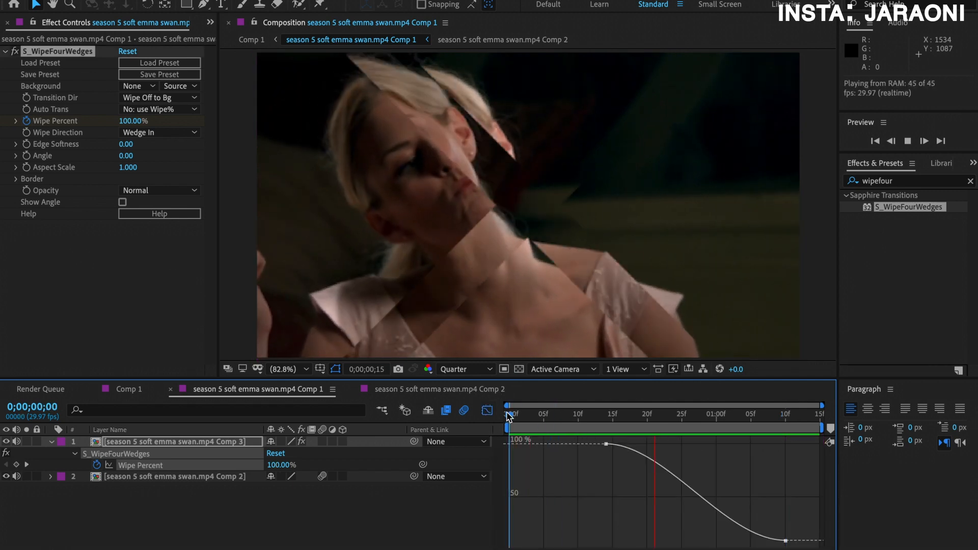
# Reshape the Wipe Percent curve so it drops steeply after the first keyframe and flattens gradually into the last one
pyautogui.click(606, 414)
pyautogui.click(606, 444)
pyautogui.moveTo(669, 445); pyautogui.dragTo(644, 503)
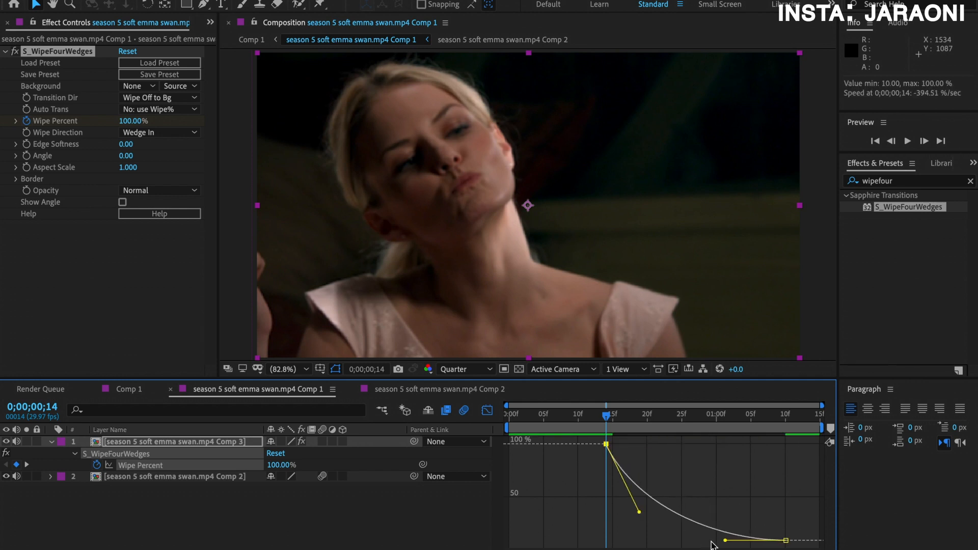
pyautogui.moveTo(725, 540); pyautogui.dragTo(694, 540)
pyautogui.click(536, 428)
pyautogui.press('space')
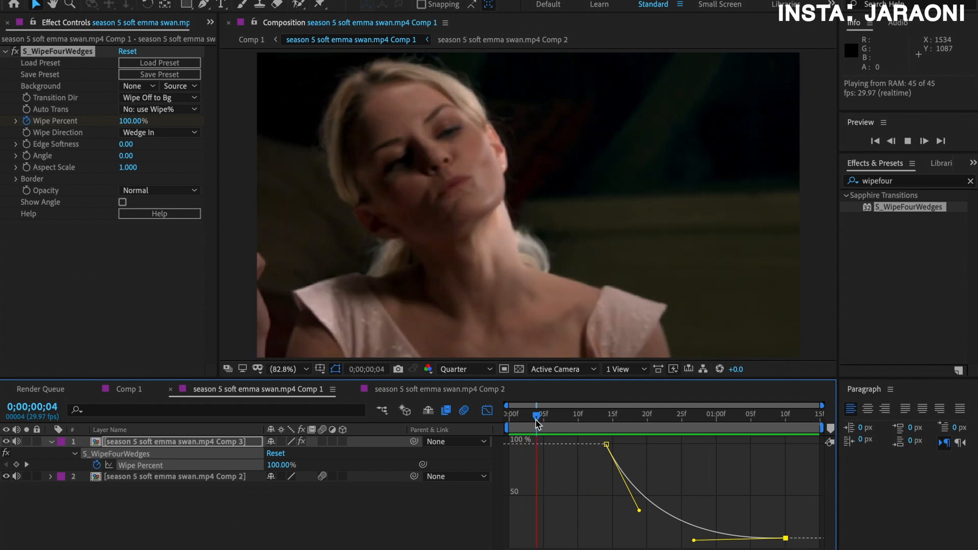
pyautogui.moveTo(536, 424); pyautogui.dragTo(603, 427)
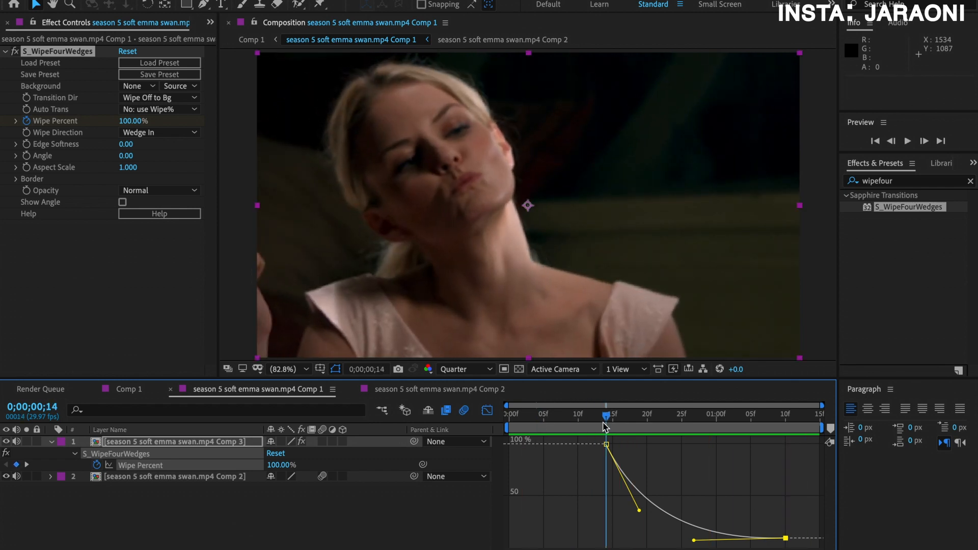
pyautogui.moveTo(629, 516); pyautogui.dragTo(630, 533)
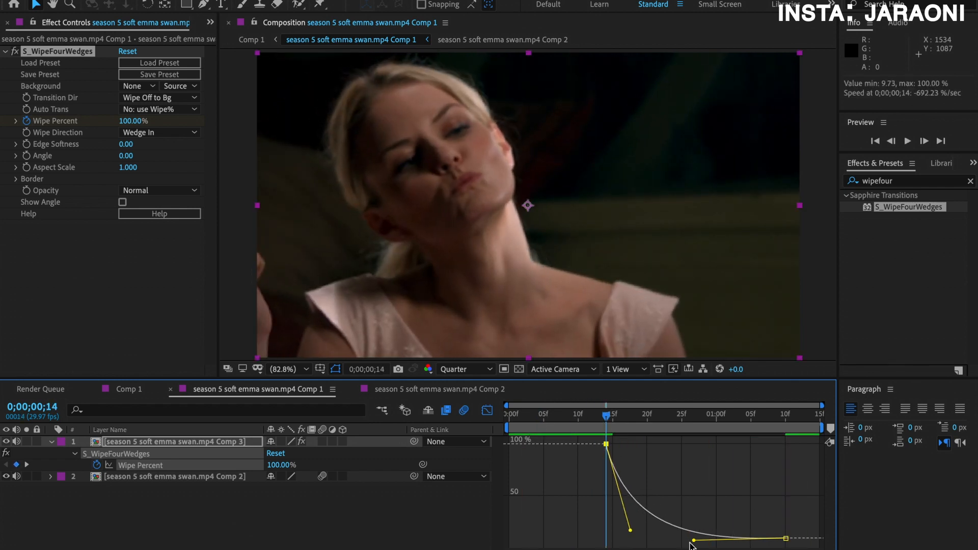
# Set the S_WipeFourWedges Edge Softness to 15, close the graph editor and preview the softened wipe
pyautogui.press('space')
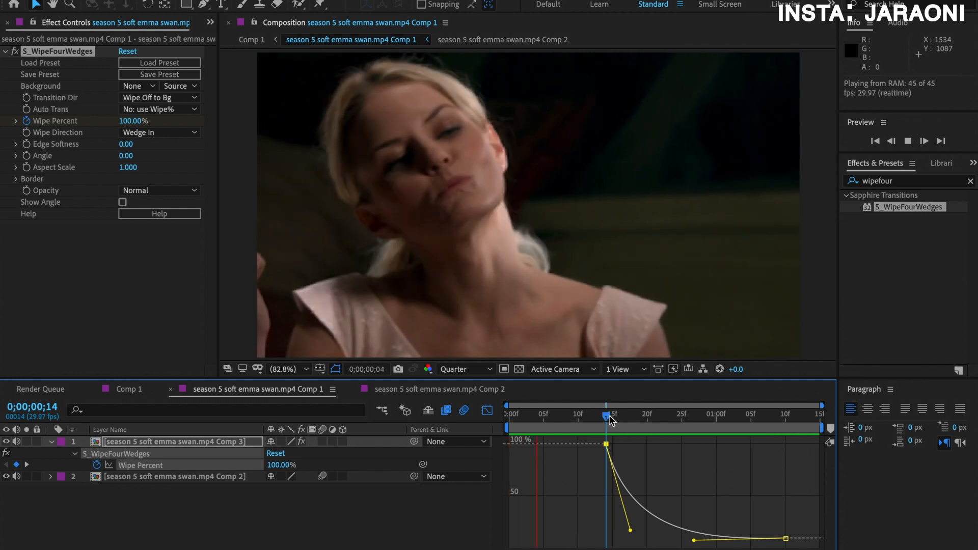
pyautogui.moveTo(610, 417); pyautogui.dragTo(616, 416)
pyautogui.moveTo(124, 145); pyautogui.dragTo(137, 144)
pyautogui.click(486, 410)
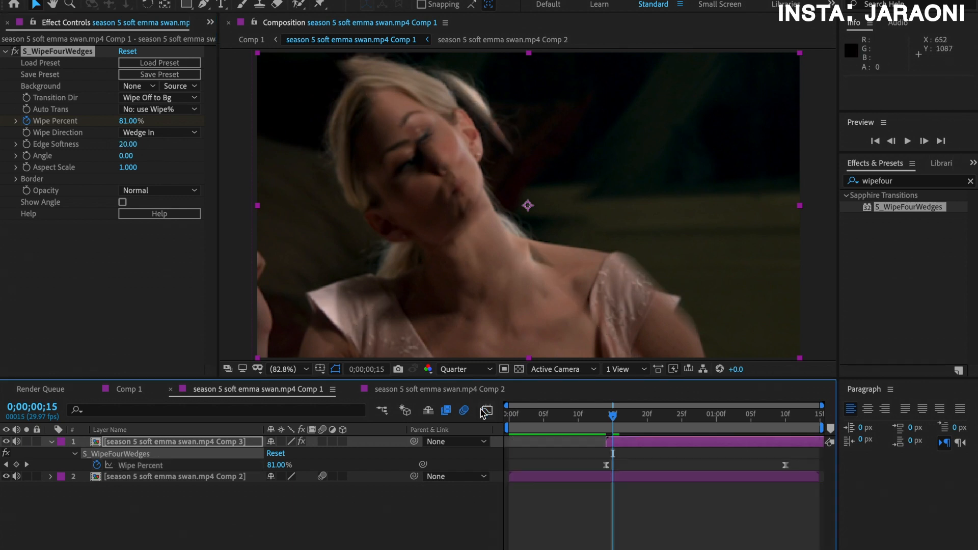
pyautogui.moveTo(129, 144); pyautogui.dragTo(118, 145)
pyautogui.press('space')
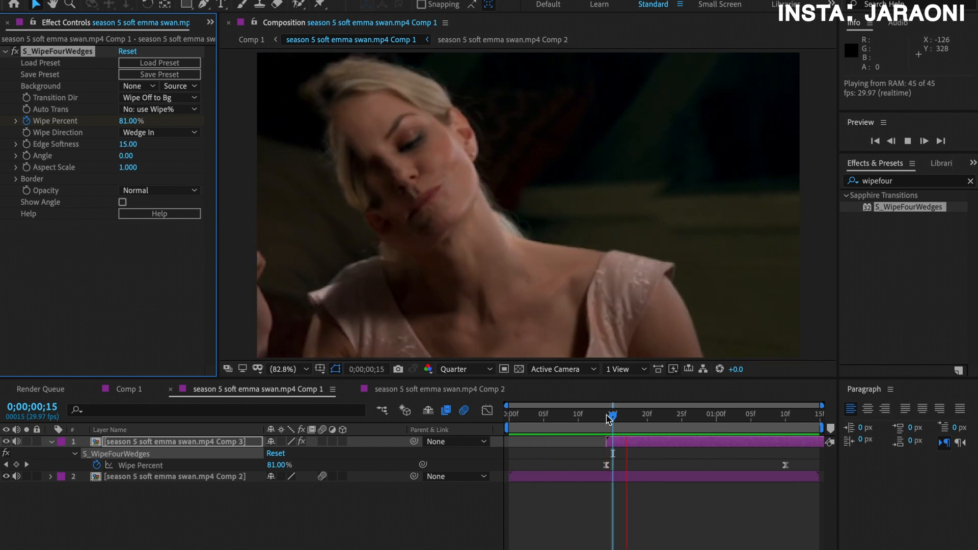
pyautogui.moveTo(613, 417)
pyautogui.mouseDown()
pyautogui.moveTo(640, 426)
pyautogui.moveTo(607, 426)
pyautogui.mouseUp()
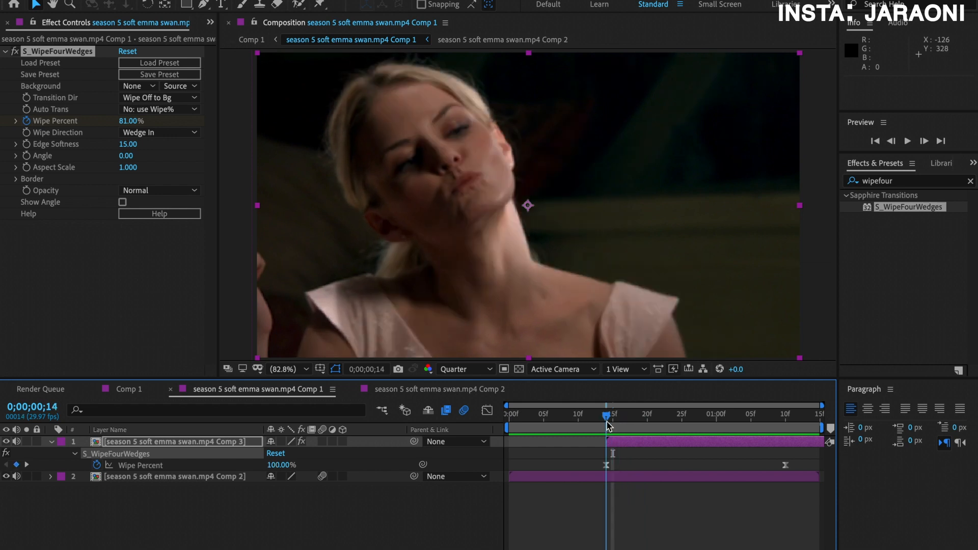
# Apply the Brightness & Contrast effect to the Comp 3 layer at 0;00;00;14
pyautogui.click(51, 442)
pyautogui.click(622, 447)
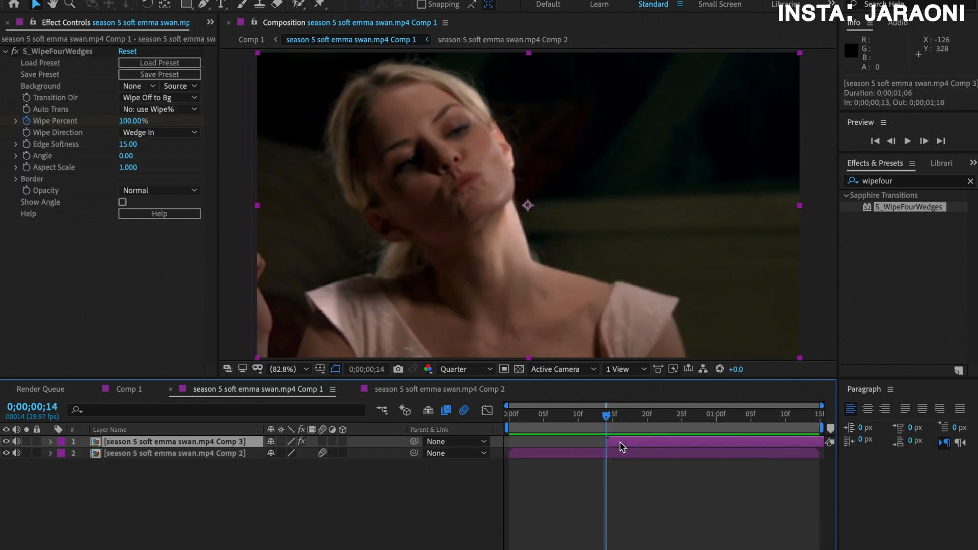
pyautogui.moveTo(905, 181); pyautogui.dragTo(737, 183)
pyautogui.press('BackSpace')
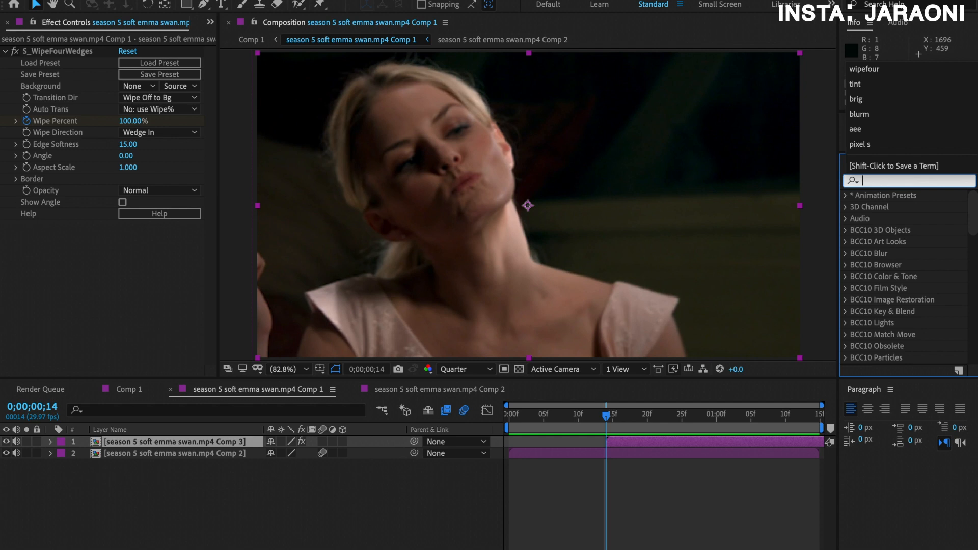
pyautogui.write('brig')
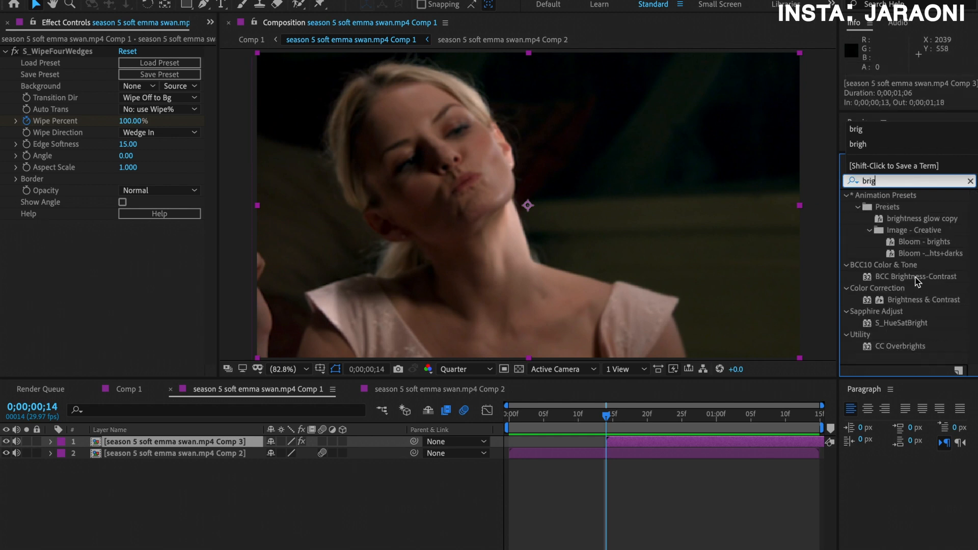
pyautogui.moveTo(913, 304); pyautogui.dragTo(710, 444)
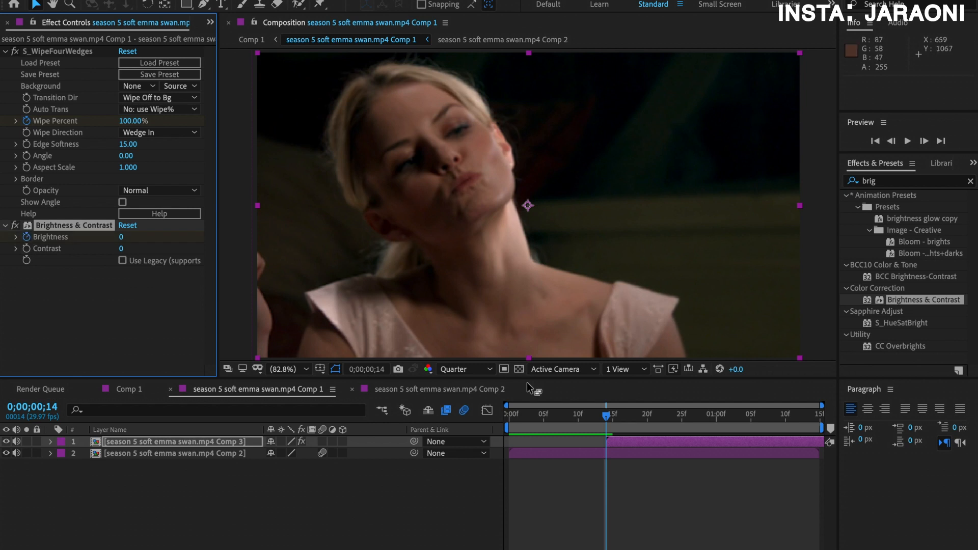
# Keyframe Brightness at 150 on 0;00;00;14 and 0 on 0;00;01;09, and preview the flash
pyautogui.press('u')
pyautogui.moveTo(639, 418); pyautogui.dragTo(780, 419)
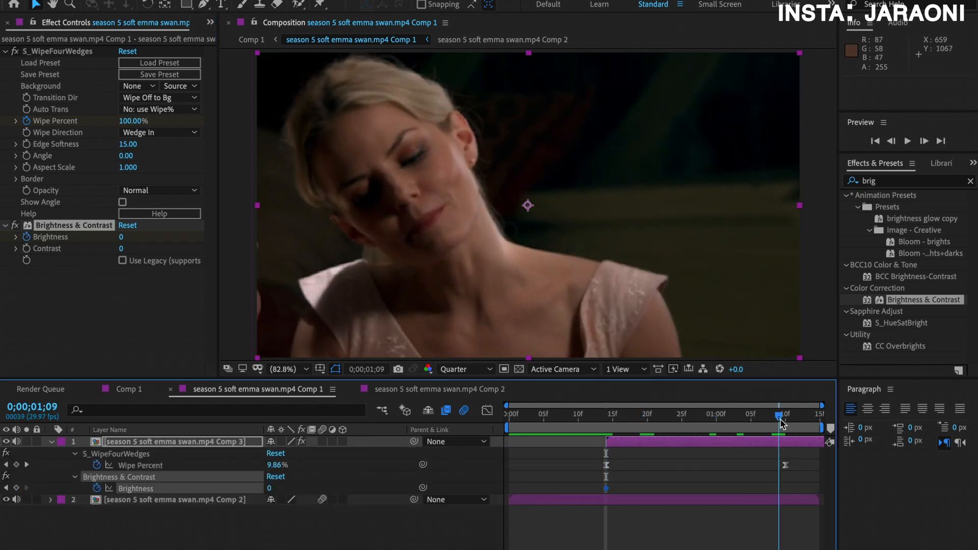
pyautogui.click(7, 489)
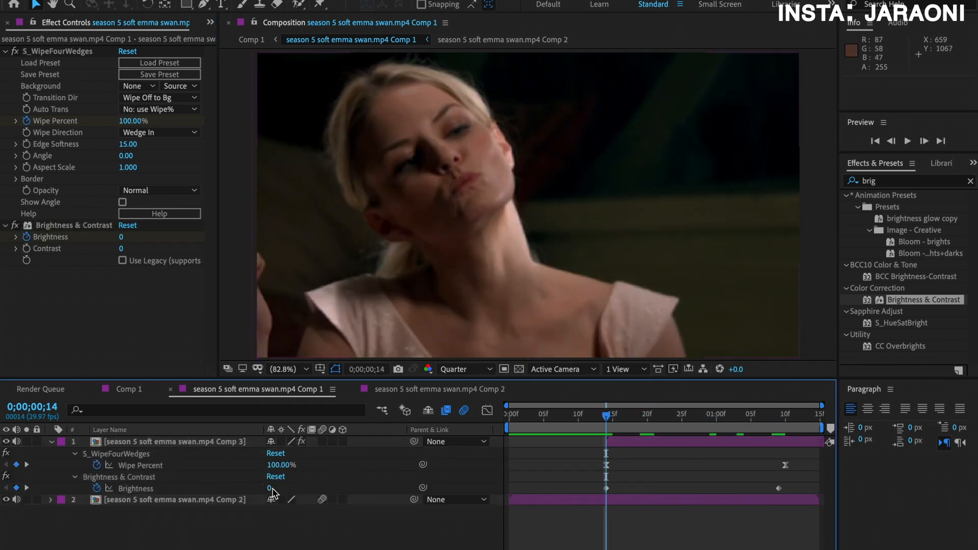
pyautogui.write('150')
pyautogui.press('Return')
pyautogui.press('space')
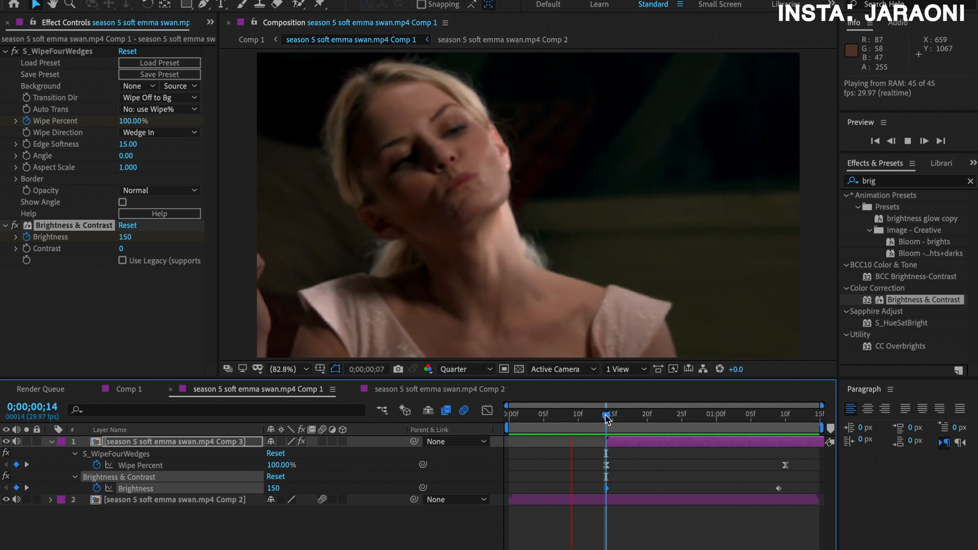
pyautogui.press('space')
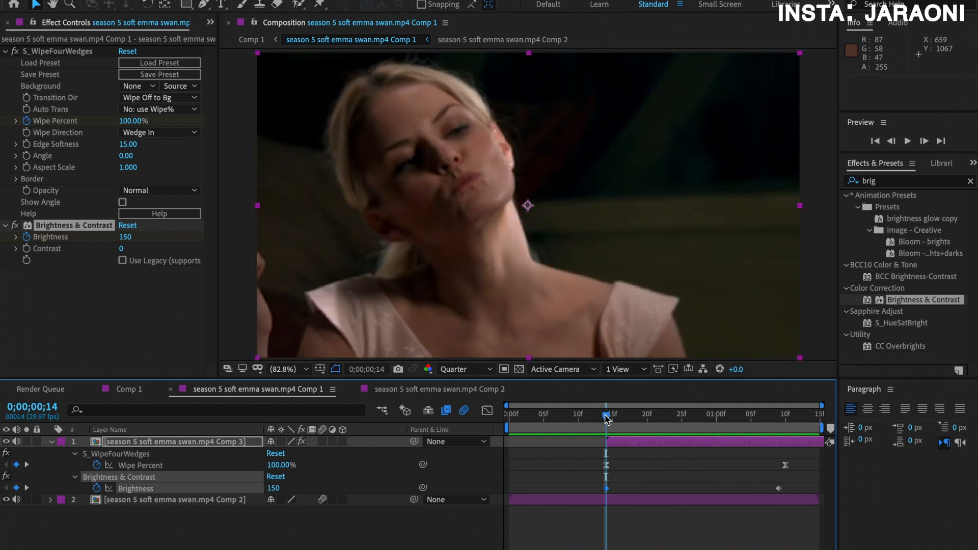
# Apply Magic Bullet Looks to the Comp 3 layer and go to 0;00;01;04
pyautogui.click(51, 442)
pyautogui.moveTo(599, 422); pyautogui.dragTo(635, 422)
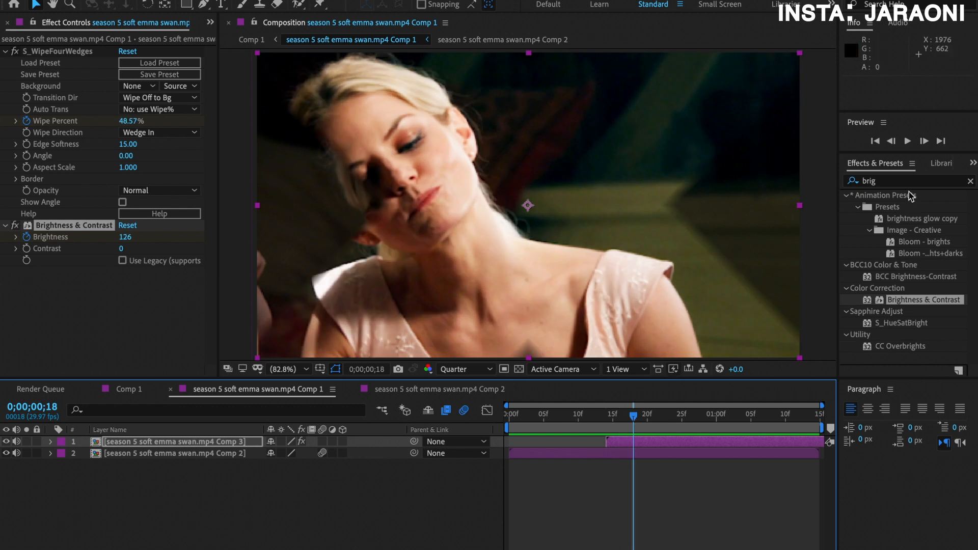
pyautogui.click(897, 181)
pyautogui.write('looks')
pyautogui.moveTo(898, 208); pyautogui.dragTo(688, 442)
pyautogui.click(745, 414)
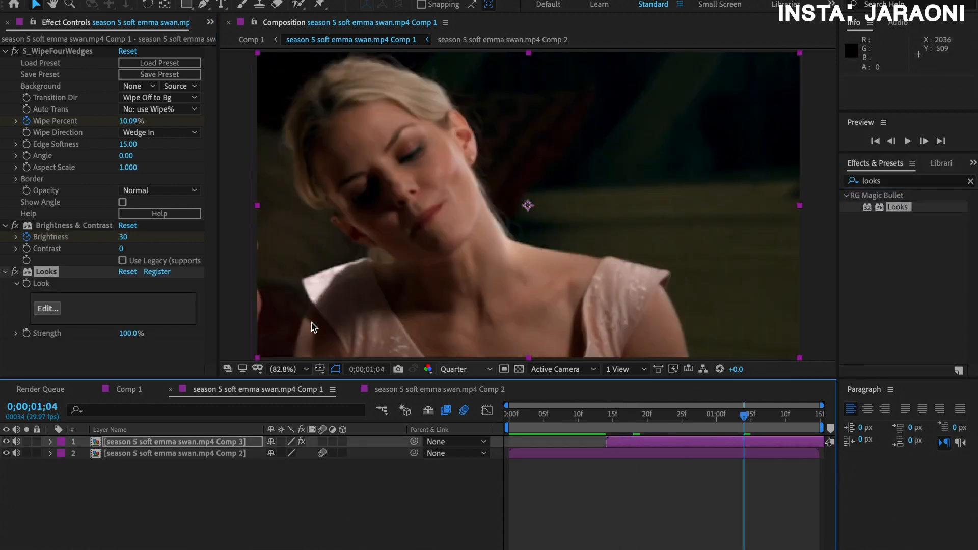
# Load the "out west" look from the jaraoni custom looks and preview the graded wipe from the start
pyautogui.click(44, 313)
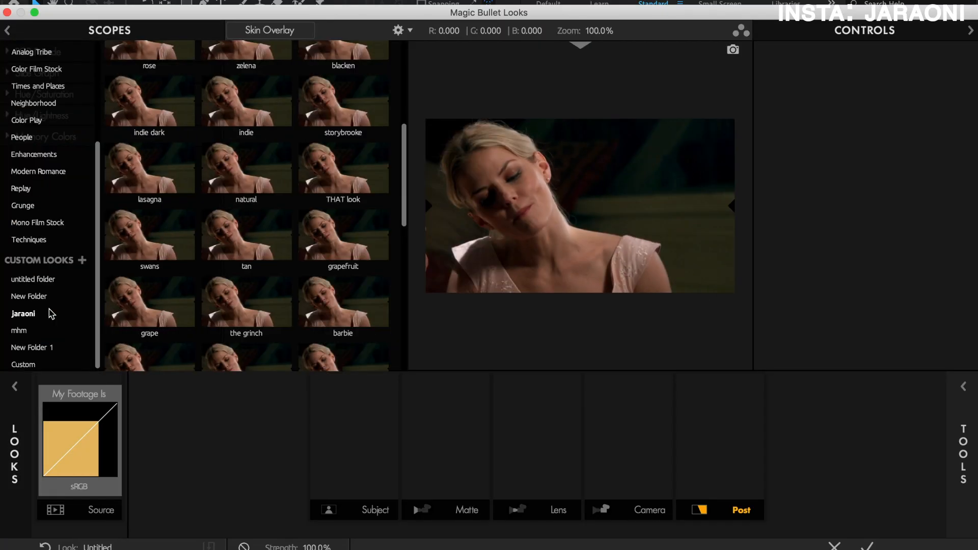
pyautogui.moveTo(403, 158); pyautogui.dragTo(392, 97)
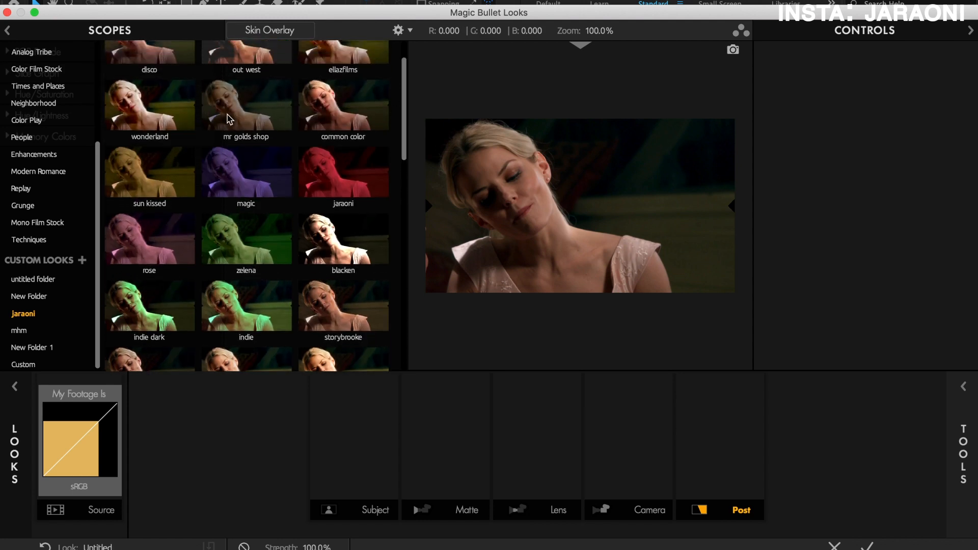
pyautogui.click(227, 119)
pyautogui.moveTo(405, 94); pyautogui.dragTo(406, 70)
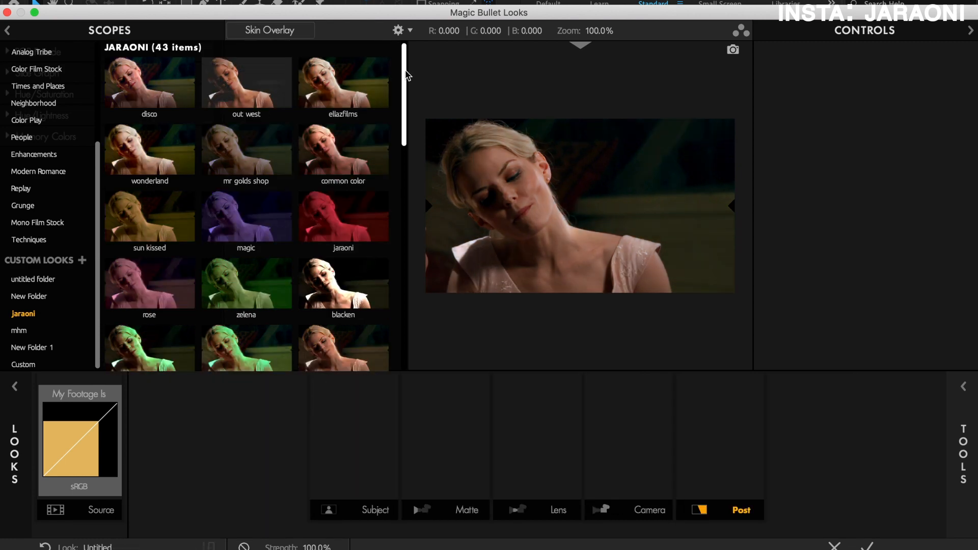
pyautogui.click(266, 91)
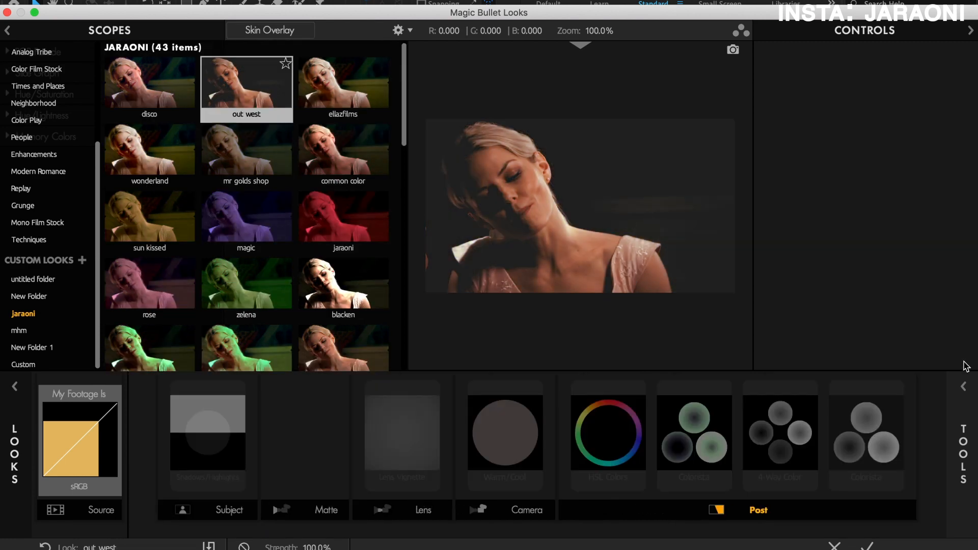
pyautogui.click(869, 548)
pyautogui.moveTo(587, 417); pyautogui.dragTo(510, 417)
pyautogui.press('space')
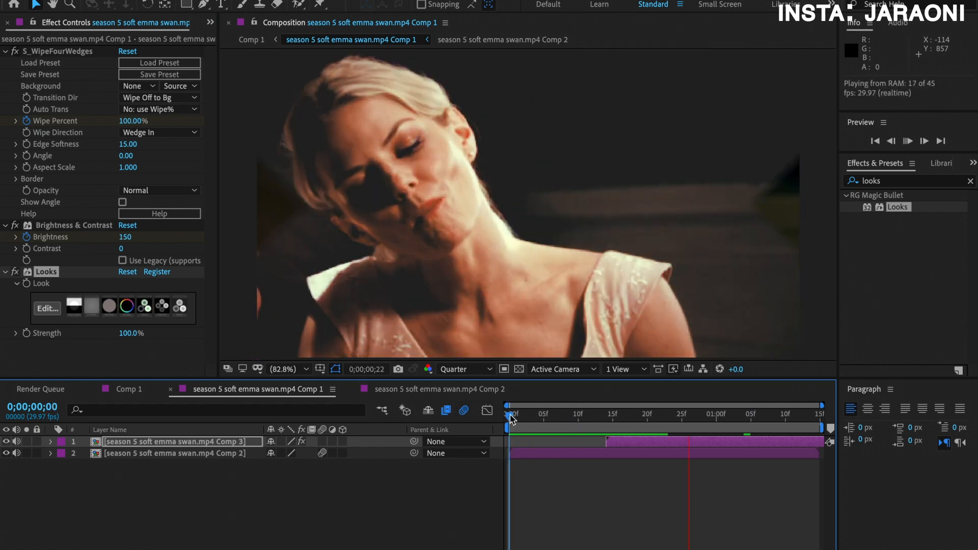
pyautogui.press('space')
# Pre-compose the Comp 3 and Comp 2 layers together, moving all attributes into the new composition
pyautogui.moveTo(511, 419); pyautogui.dragTo(609, 409)
pyautogui.keyDown('shift'); pyautogui.click(609, 454); pyautogui.keyUp('shift')
pyautogui.rightClick(630, 455)
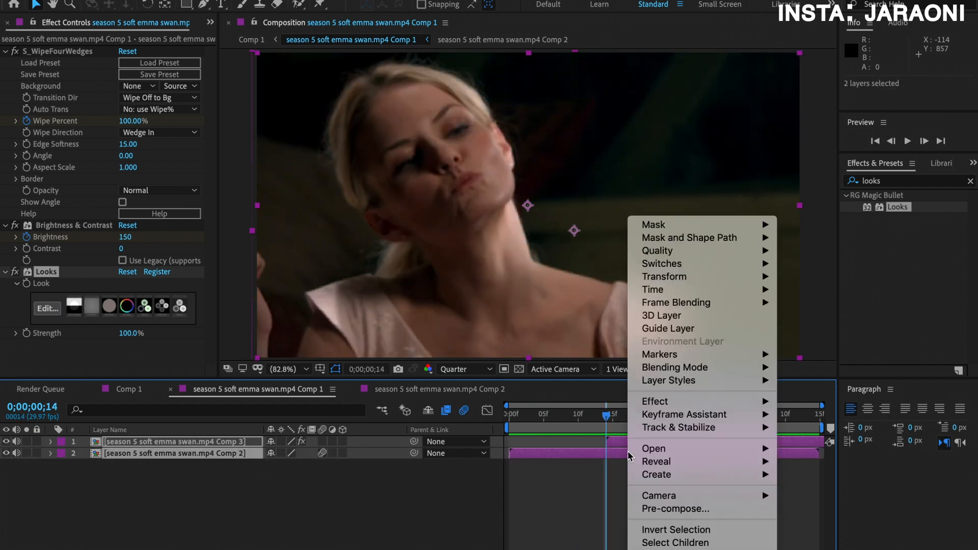
pyautogui.click(667, 507)
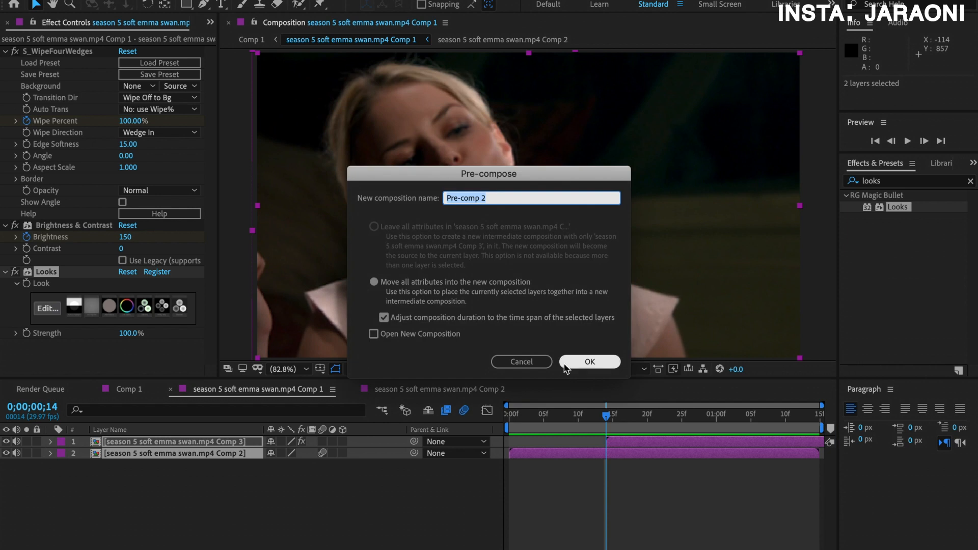
pyautogui.click(566, 363)
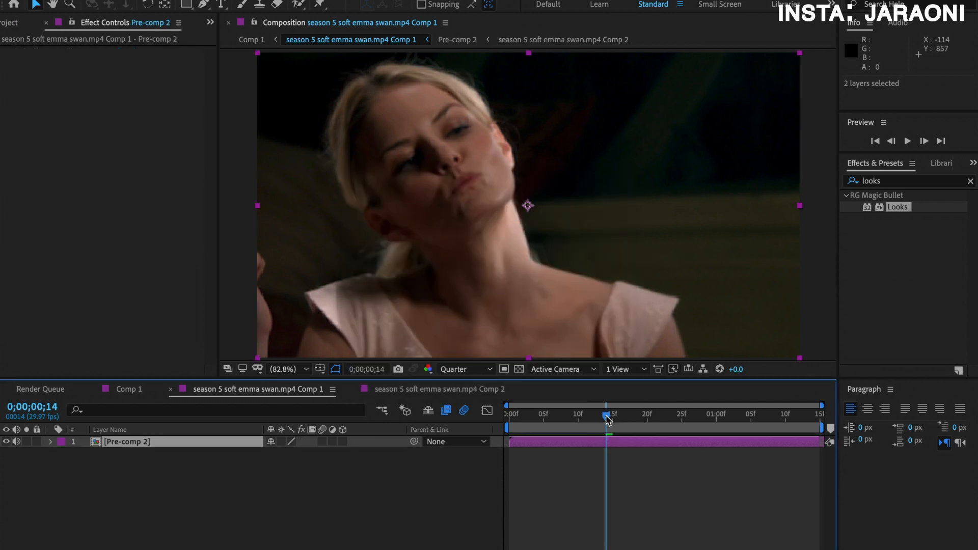
# Apply S_BlurMoCurves to the new pre-comp layer
pyautogui.click(884, 181)
pyautogui.write('blurm')
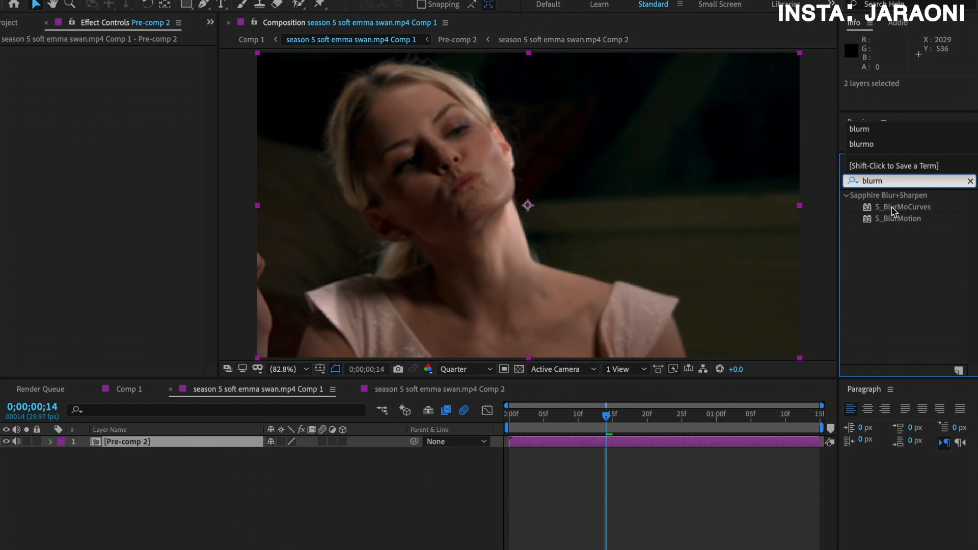
pyautogui.moveTo(892, 211); pyautogui.dragTo(606, 493)
# Add S_BlurMoCurves Shift Y keyframes at 0;00;00;13, 0;00;00;14, 0;00;00;18 and 0;00;00;26
pyautogui.moveTo(613, 452); pyautogui.dragTo(610, 422)
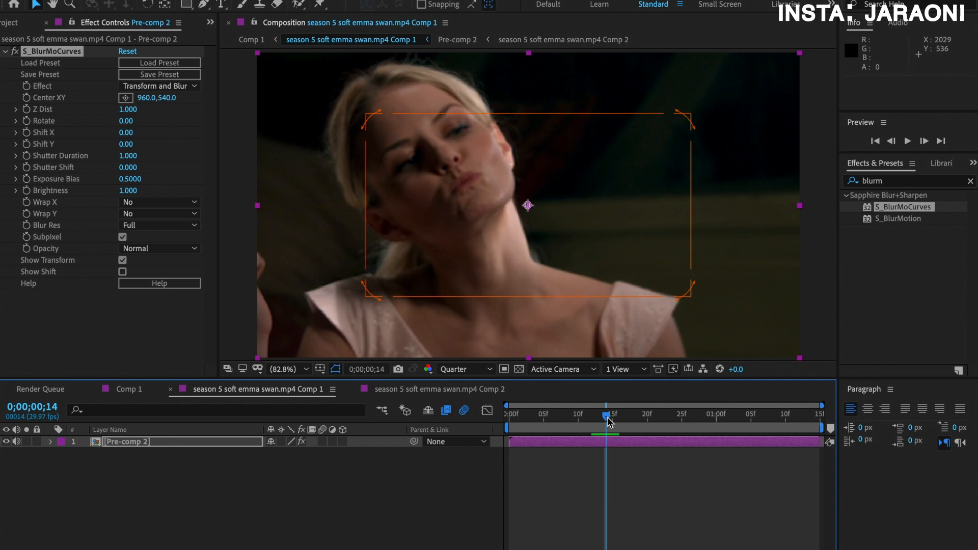
pyautogui.click(25, 146)
pyautogui.press('u')
pyautogui.click(595, 416)
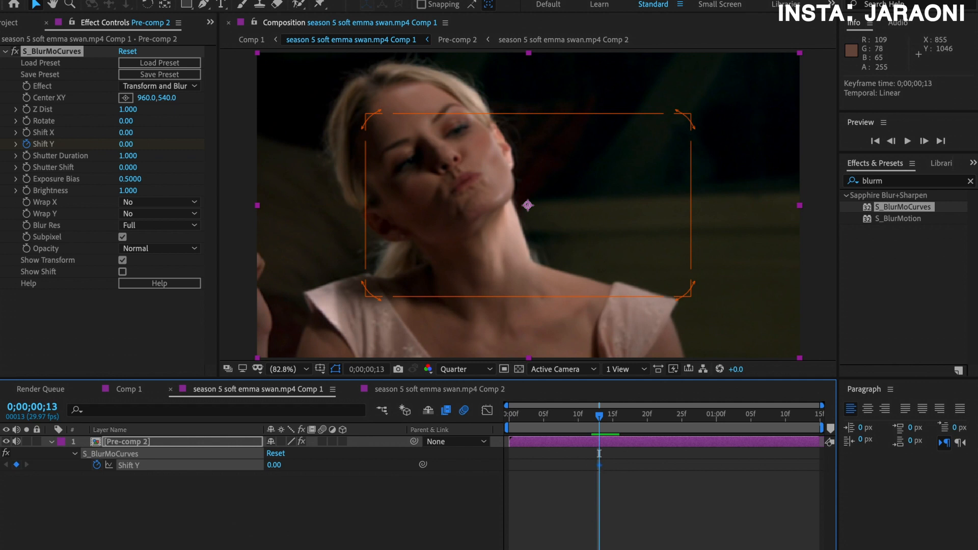
pyautogui.press('=')
pyautogui.click(613, 423)
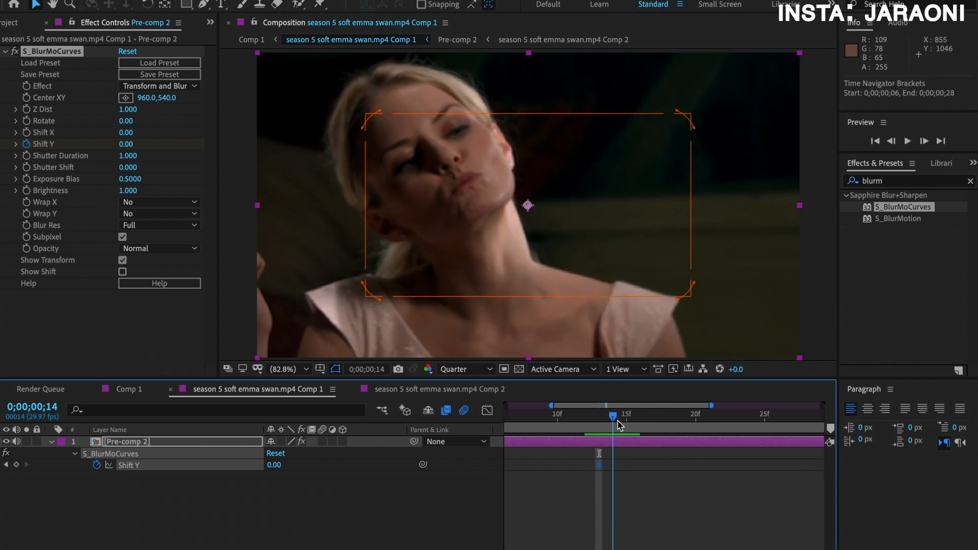
pyautogui.moveTo(620, 424); pyautogui.dragTo(668, 423)
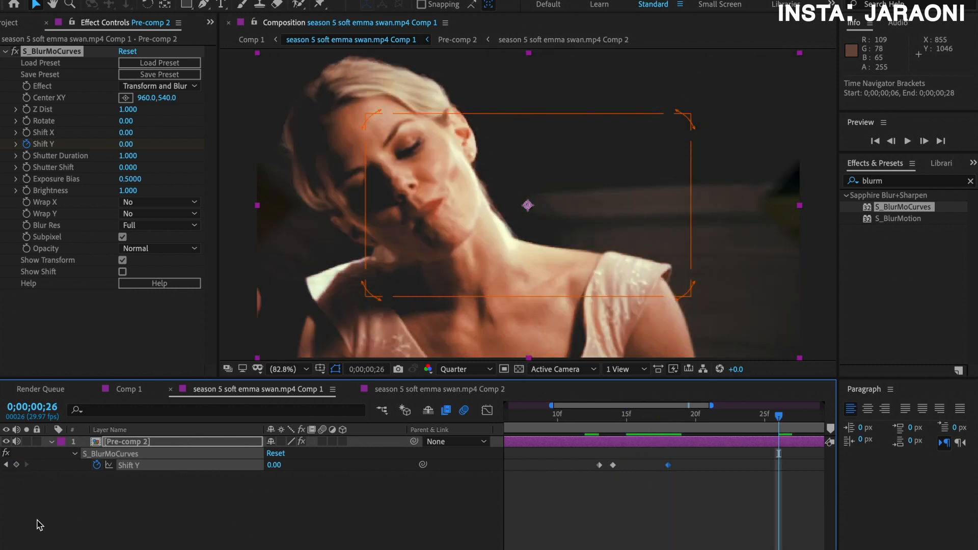
# Set Shift Y to a strongly negative value at 0;00;00;14, 230 at 0;00;00;18 and -100 at 0;00;00;26
pyautogui.click(6, 465)
pyautogui.click(7, 466)
pyautogui.click(7, 465)
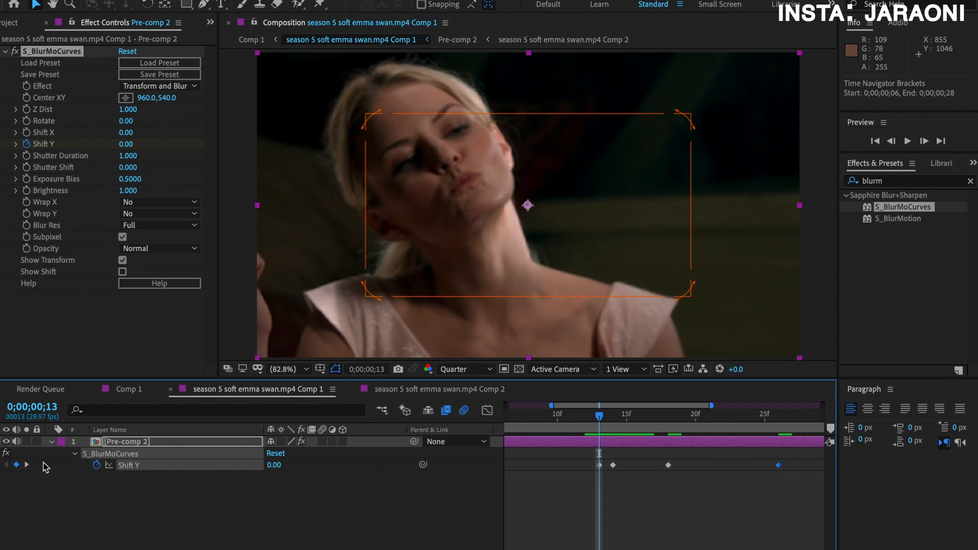
pyautogui.click(27, 464)
pyautogui.moveTo(270, 468); pyautogui.dragTo(66, 458)
pyautogui.click(27, 464)
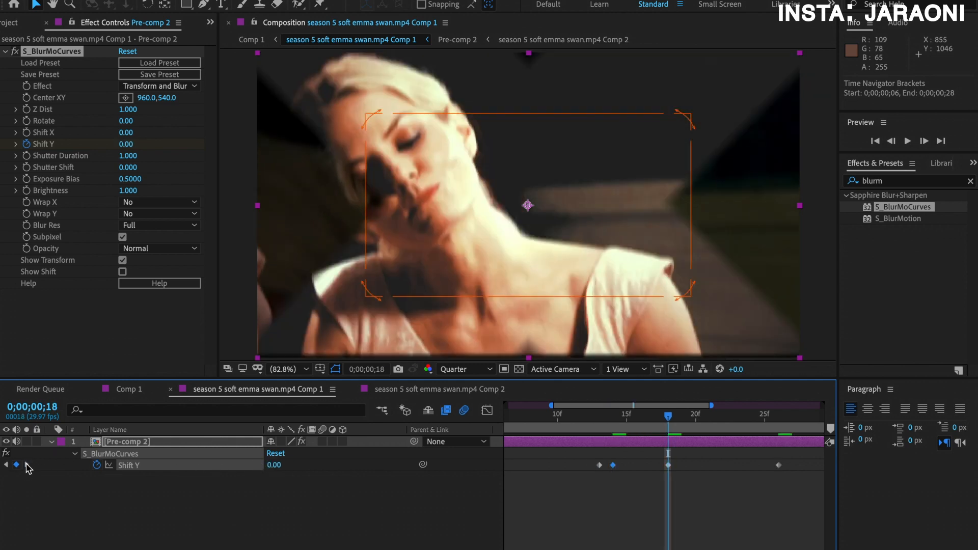
pyautogui.moveTo(274, 464); pyautogui.dragTo(293, 464)
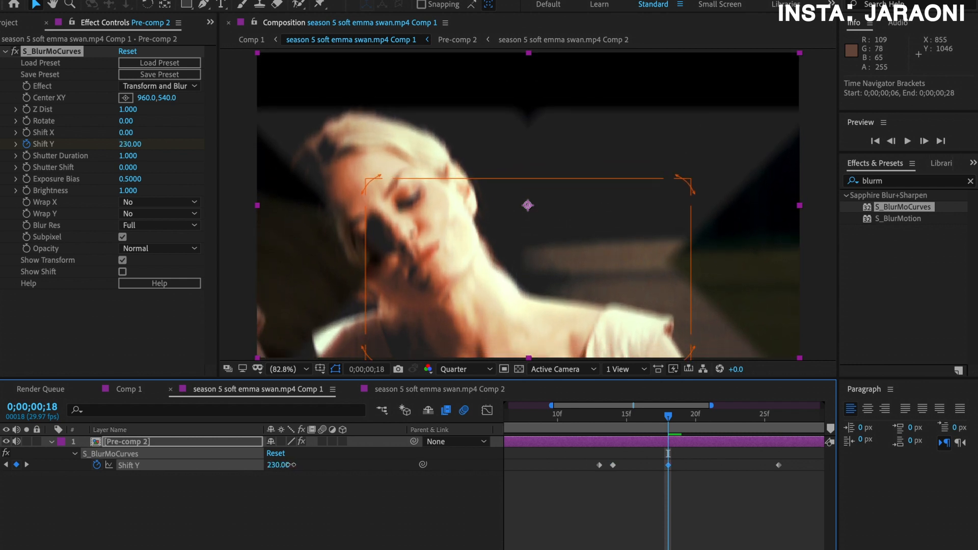
pyautogui.click(27, 465)
pyautogui.moveTo(274, 464); pyautogui.dragTo(264, 464)
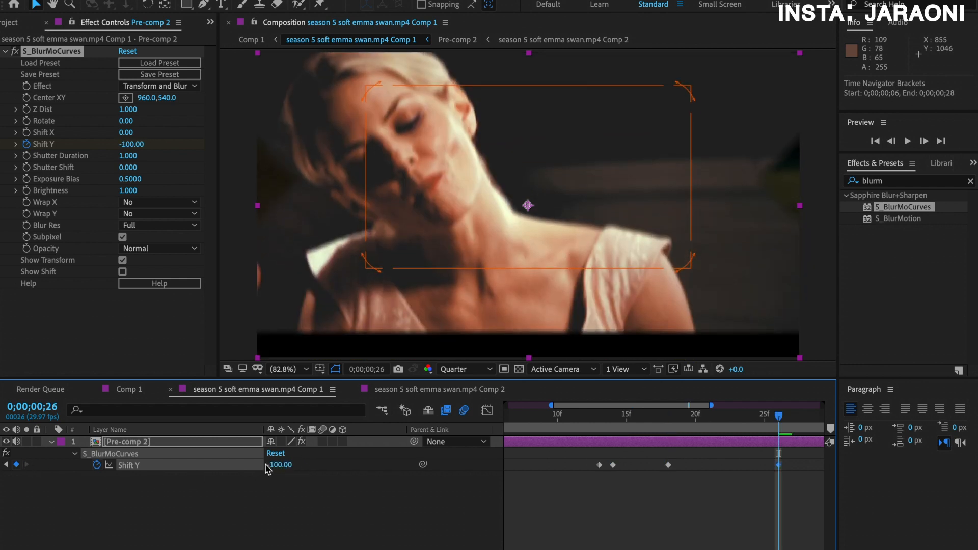
# Keyframe Shift Y at 5 on 0;00;01;14
pyautogui.moveTo(792, 430); pyautogui.dragTo(915, 427)
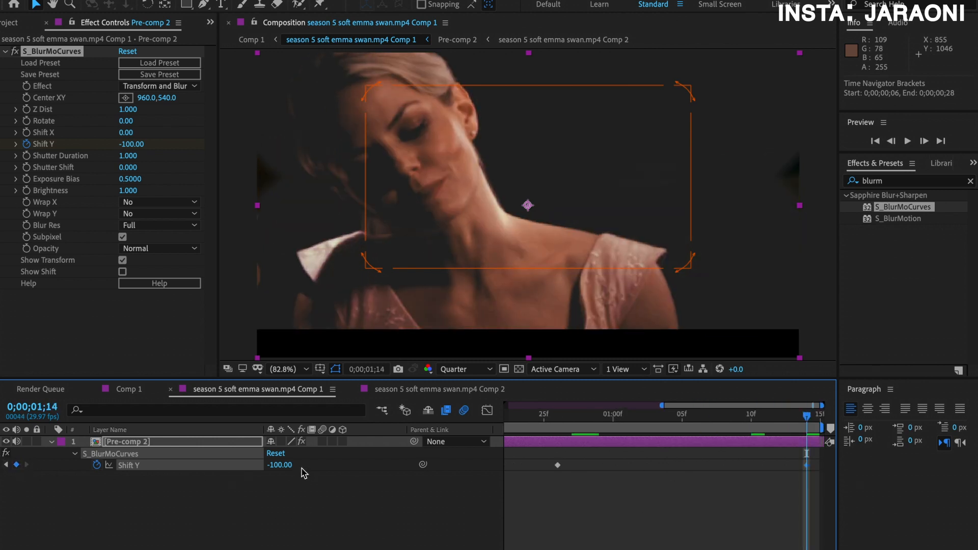
pyautogui.write('5')
pyautogui.press('Return')
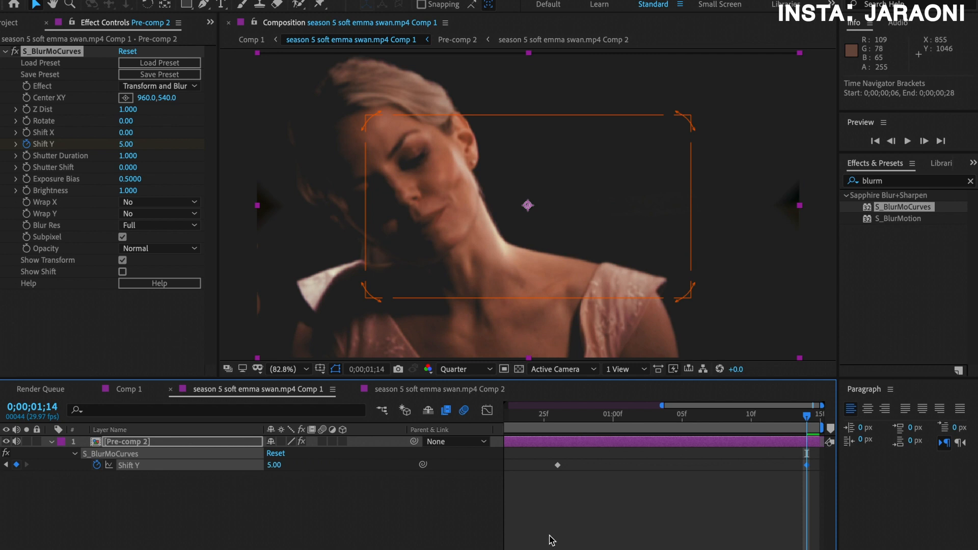
# Set Wrap X and Wrap Y of S_BlurMoCurves to Reflect and preview the vertical shake from the start
pyautogui.click(156, 215)
pyautogui.click(154, 254)
pyautogui.click(157, 203)
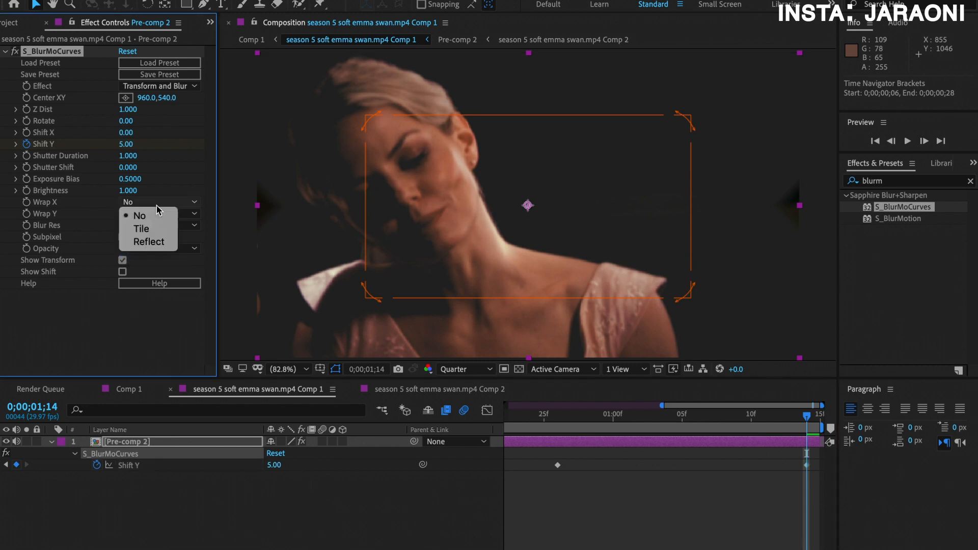
pyautogui.click(156, 247)
pyautogui.moveTo(662, 406); pyautogui.dragTo(490, 428)
pyautogui.click(509, 417)
pyautogui.press('space')
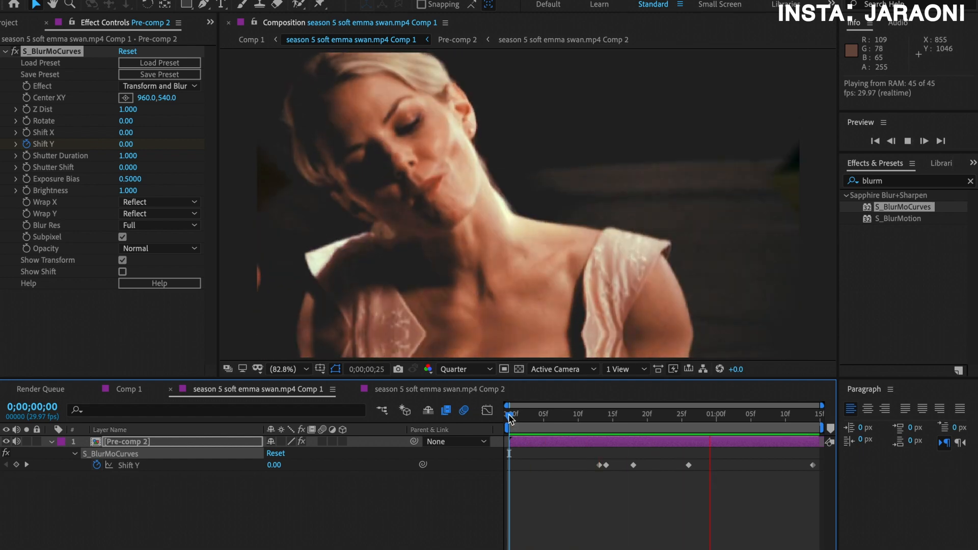
# Move the last three Shift Y keyframes earlier, to 0;00;00;17, 0;00;00;21 and 0;00;00;29
pyautogui.moveTo(509, 419); pyautogui.dragTo(605, 423)
pyautogui.moveTo(633, 465); pyautogui.dragTo(628, 469)
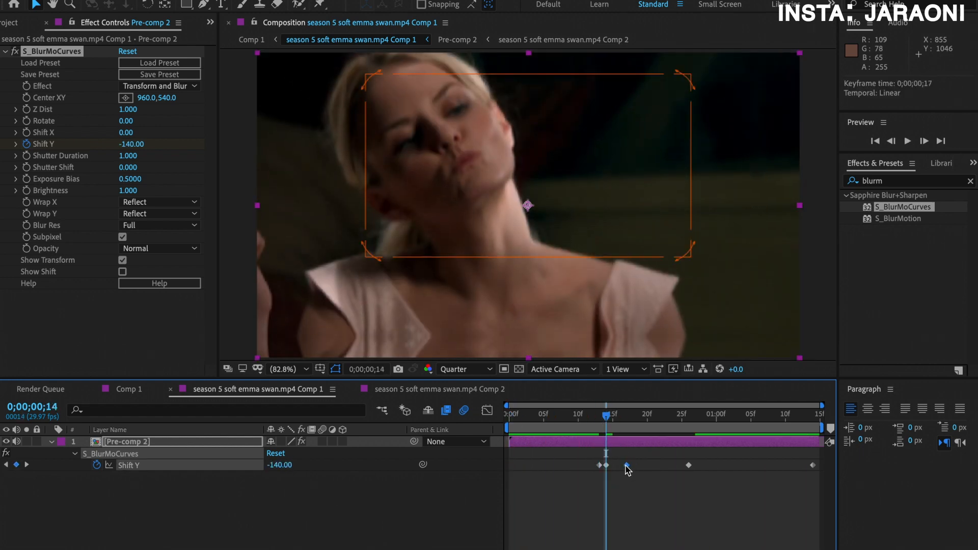
pyautogui.moveTo(813, 466); pyautogui.dragTo(710, 465)
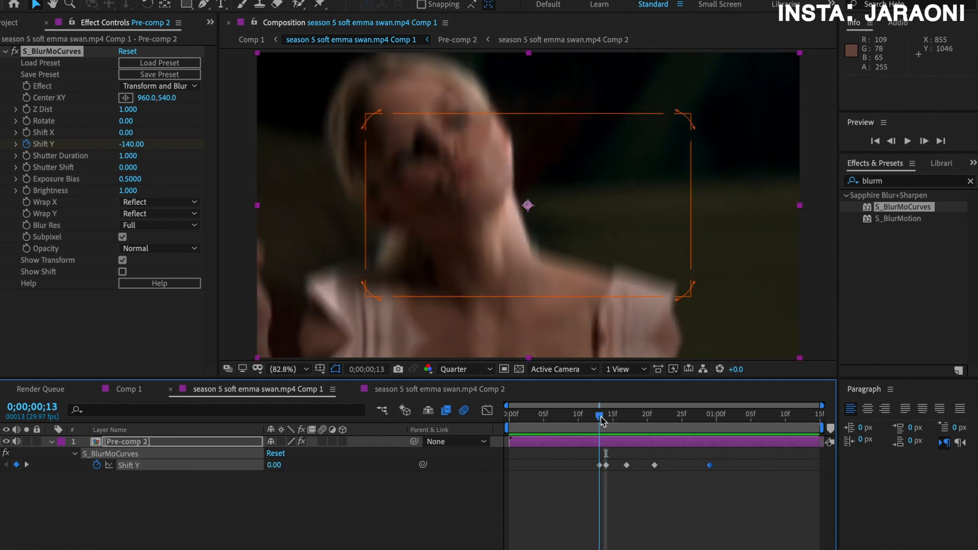
# Set Shift Y to 170 at 0;00;00;17, move that keyframe to 0;00;00;16 and the next to 0;00;00;20, and preview the shake
pyautogui.moveTo(600, 419); pyautogui.dragTo(627, 421)
pyautogui.click(279, 466)
pyautogui.write('170')
pyautogui.moveTo(627, 465); pyautogui.dragTo(620, 466)
pyautogui.moveTo(654, 466); pyautogui.dragTo(647, 466)
pyautogui.click(528, 420)
pyautogui.press('space')
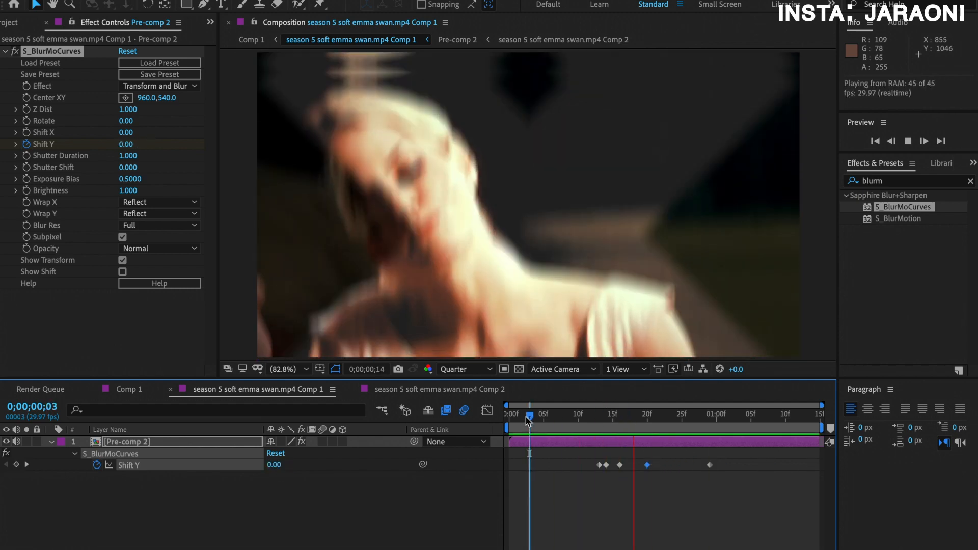
# Split the Pre-comp 2 layer so that its first part ends at 0;00;00;14
pyautogui.moveTo(528, 420); pyautogui.dragTo(573, 419)
pyautogui.moveTo(591, 418); pyautogui.dragTo(610, 425)
pyautogui.hotkey('ctrl', 'shift', 'd')
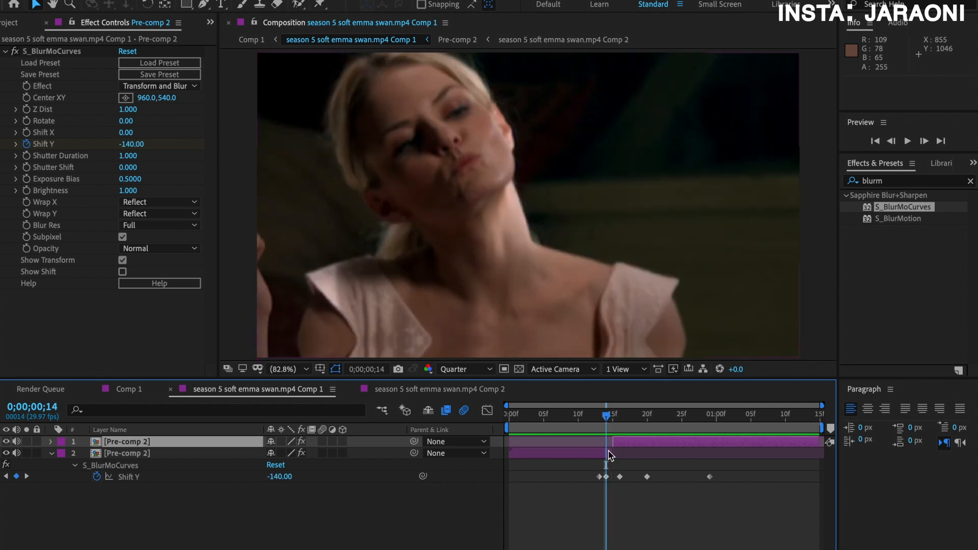
# Keyframe the first Pre-comp 2 part's Opacity from 100% at 0;00;00;07 to a lower value at 0;00;00;14, and preview the fade
pyautogui.click(610, 453)
pyautogui.press('t')
pyautogui.click(558, 423)
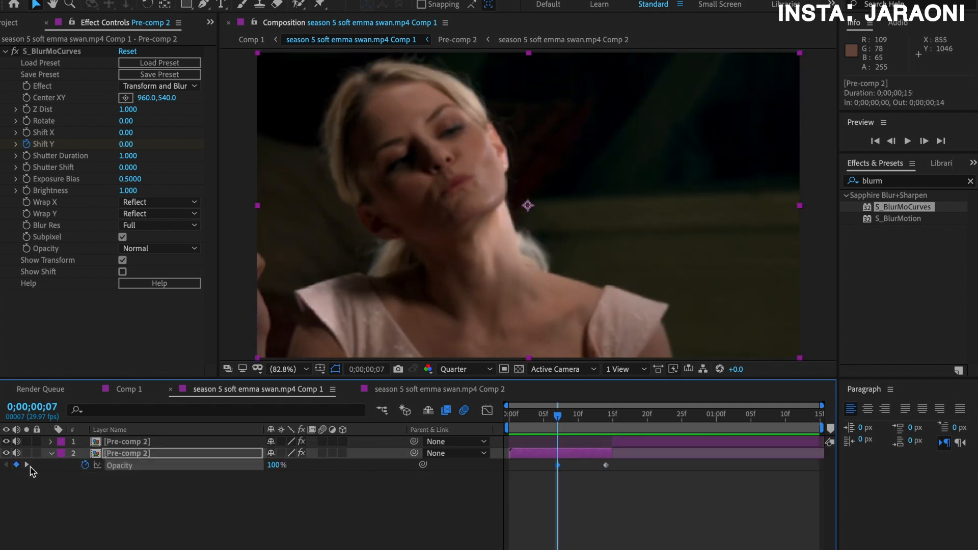
pyautogui.click(27, 464)
pyautogui.moveTo(274, 465); pyautogui.dragTo(231, 465)
pyautogui.press('space')
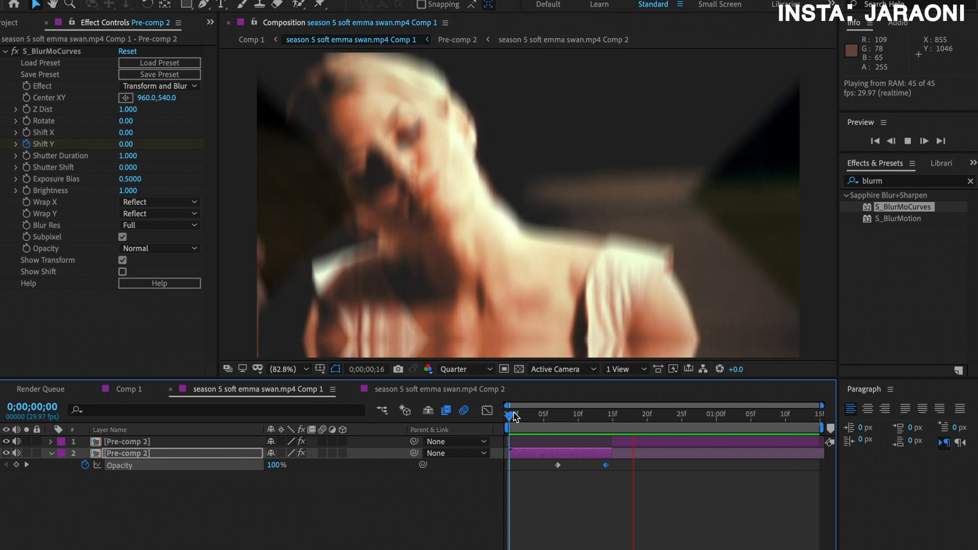
pyautogui.press('space')
pyautogui.moveTo(607, 418); pyautogui.dragTo(692, 418)
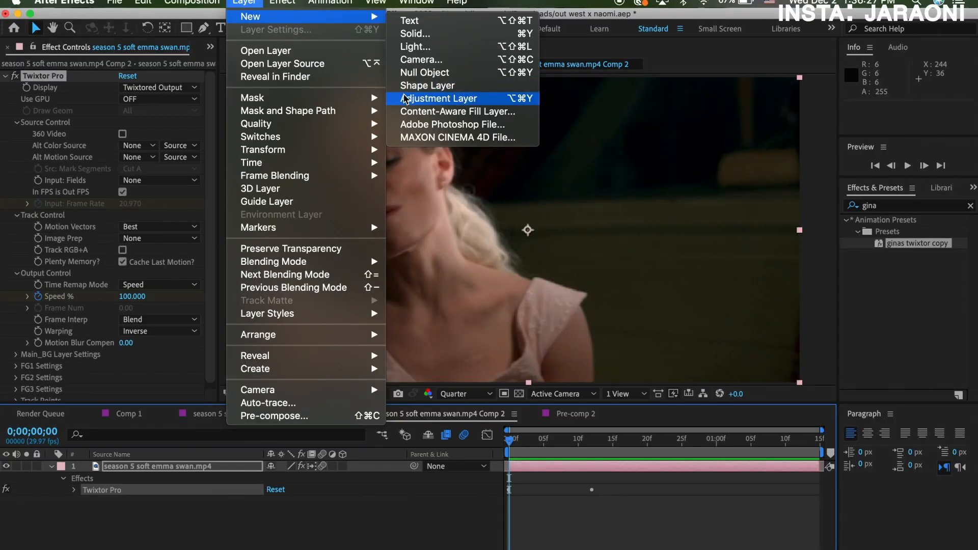
# Add an adjustment layer above the clip in Comp 2, apply omino diffusion to it and preview the effect
pyautogui.click(406, 97)
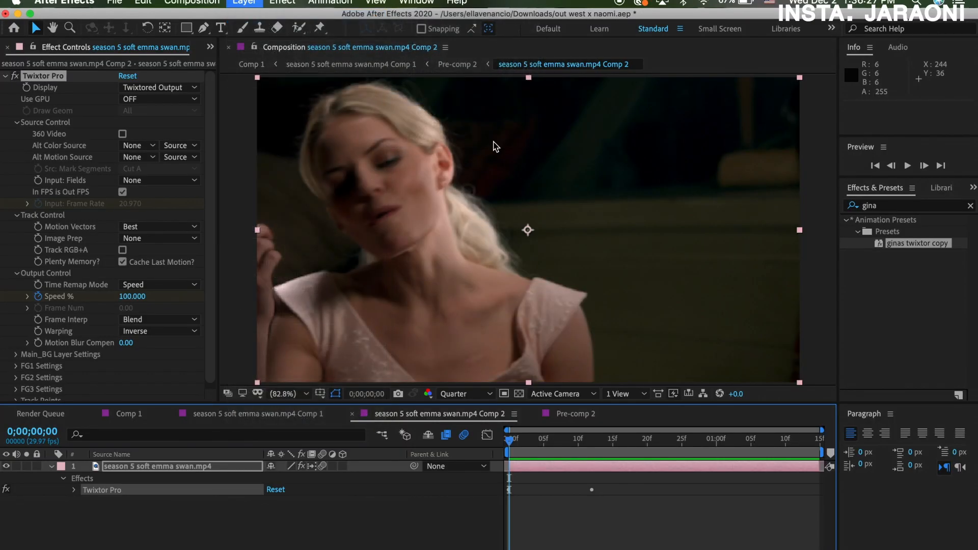
pyautogui.click(889, 208)
pyautogui.press('BackSpace')
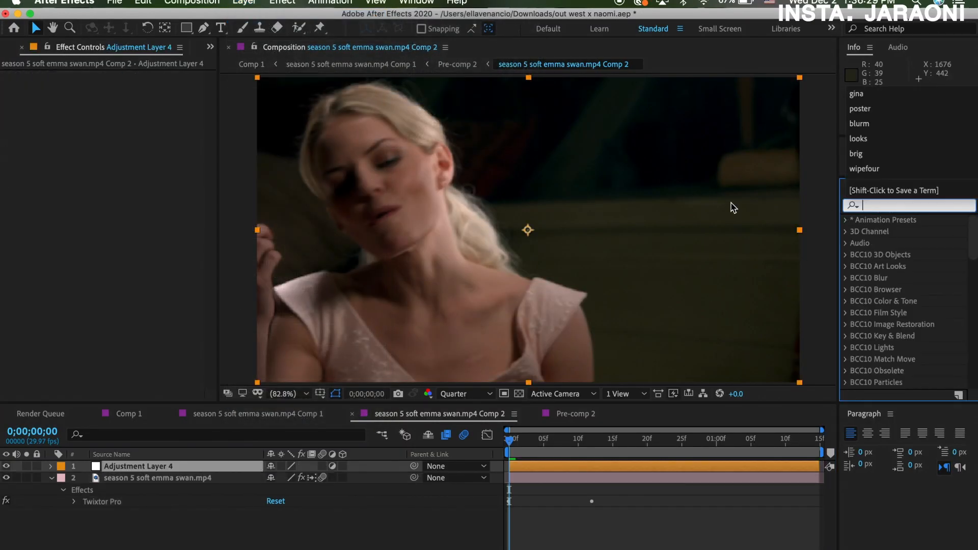
pyautogui.write('omino')
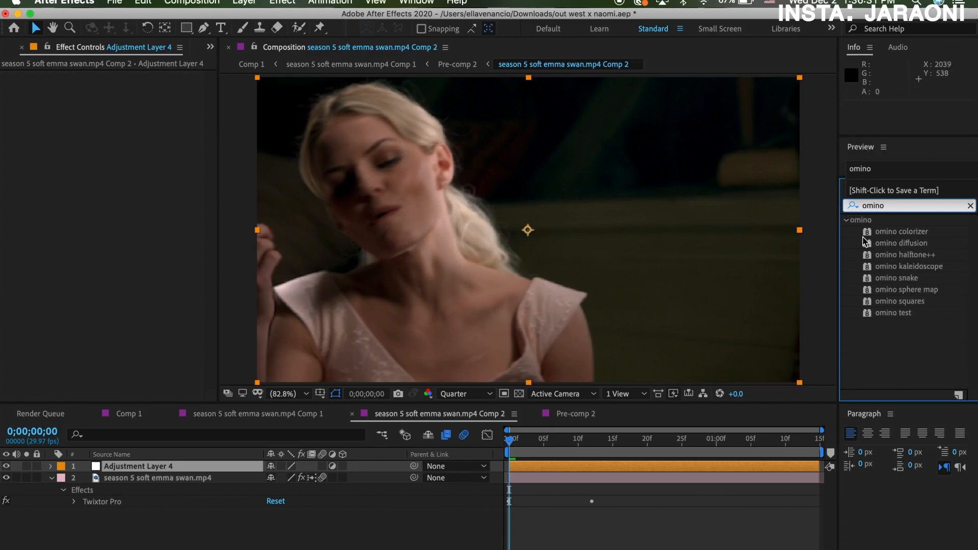
pyautogui.moveTo(920, 249); pyautogui.dragTo(677, 472)
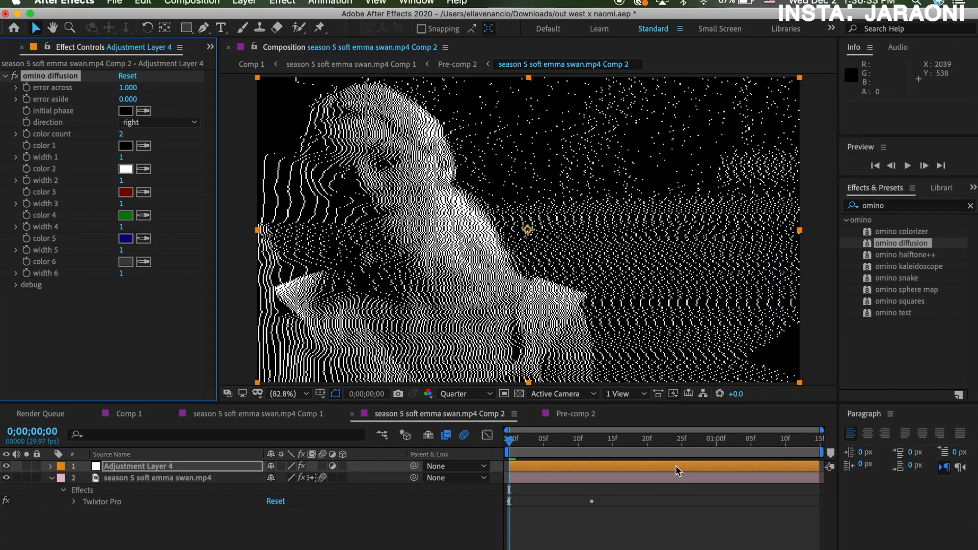
pyautogui.press('space')
pyautogui.click(506, 442)
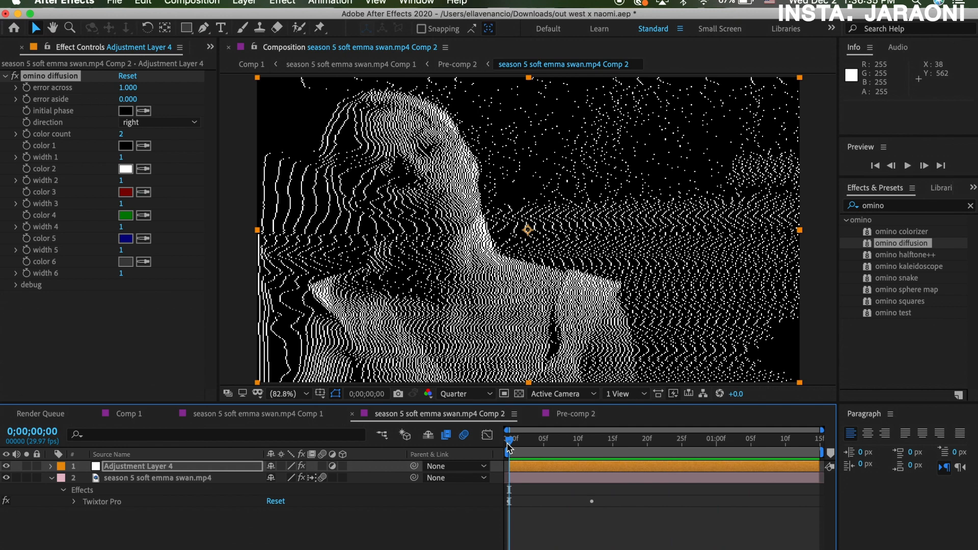
# Keyframe omino diffusion's error across at 1.000 on 0;00;00;00 and 1.400 on 0;00;00;26, and preview it
pyautogui.click(27, 89)
pyautogui.press('u')
pyautogui.moveTo(617, 446); pyautogui.dragTo(688, 442)
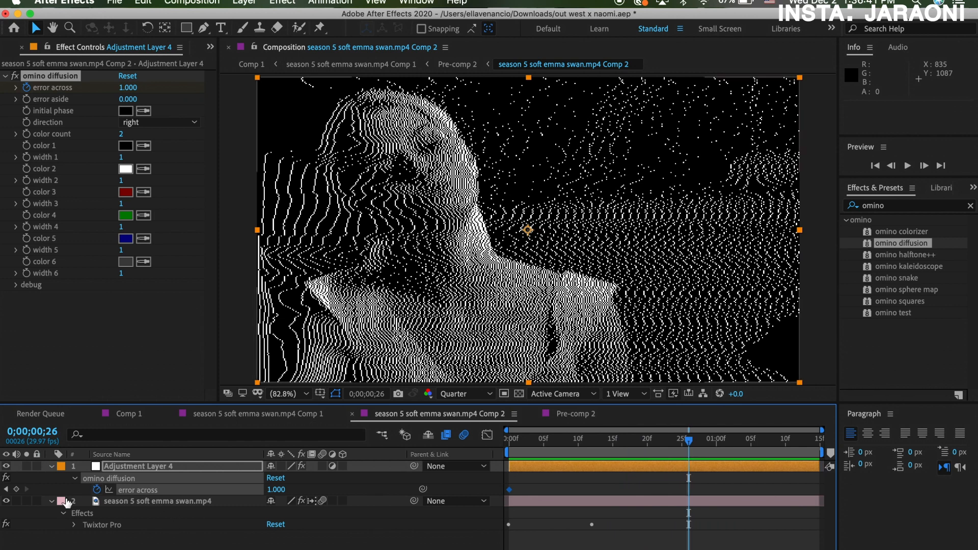
pyautogui.click(16, 490)
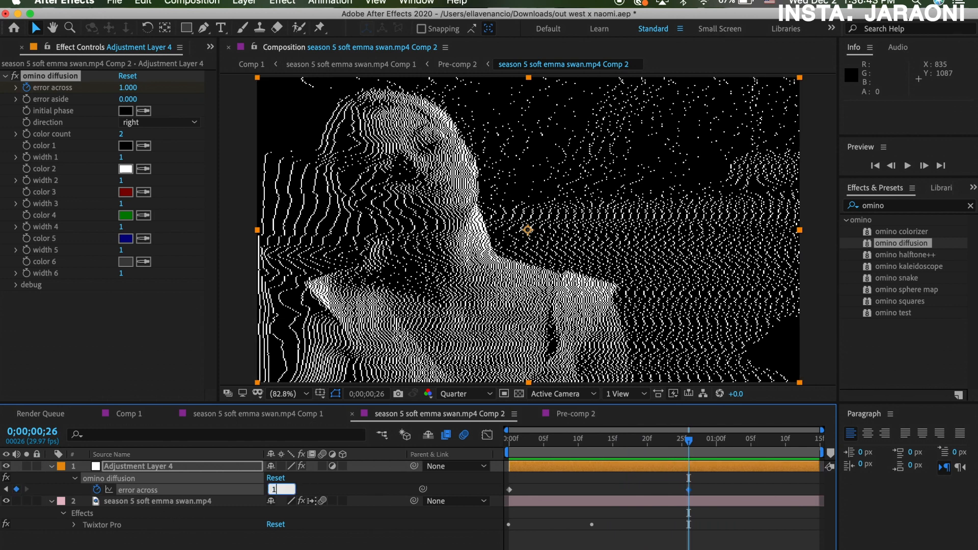
pyautogui.press('Return')
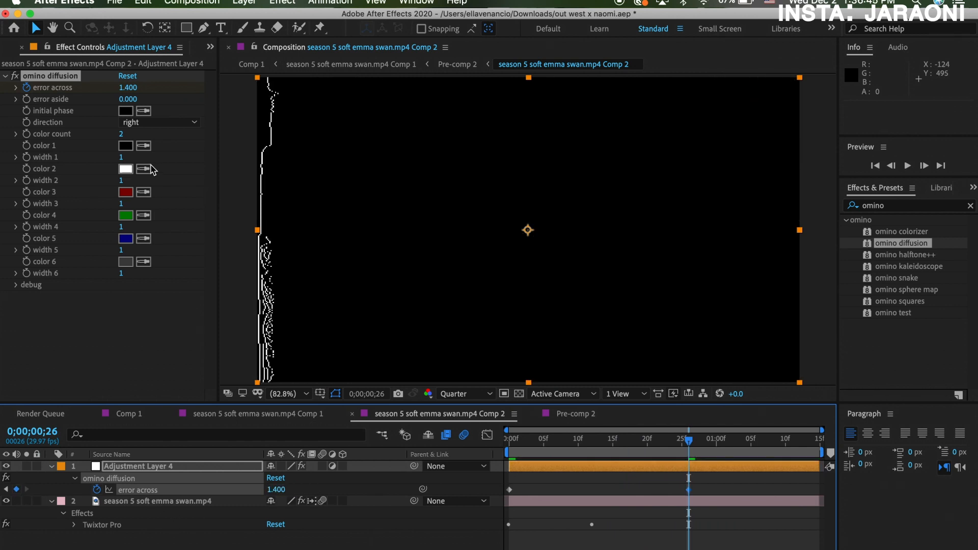
pyautogui.click(509, 442)
pyautogui.press('space')
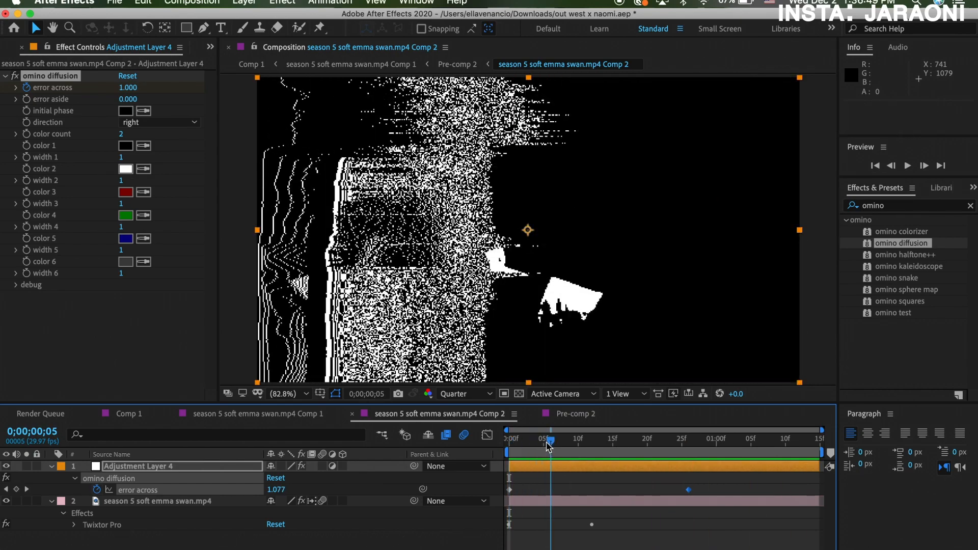
pyautogui.press('space')
# Set the omino diffusion color count to 3 and preview the animation from the start
pyautogui.moveTo(122, 135); pyautogui.dragTo(130, 135)
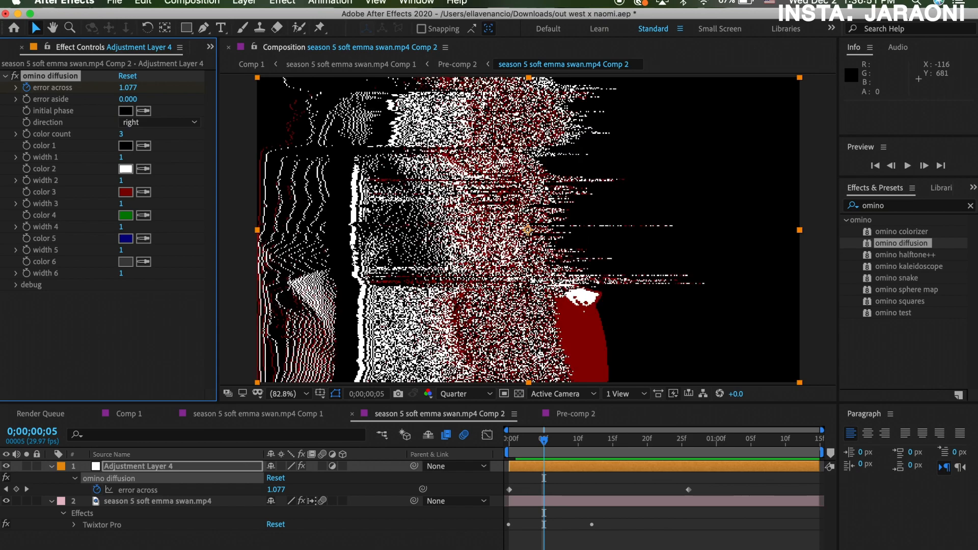
pyautogui.click(509, 442)
pyautogui.press('space')
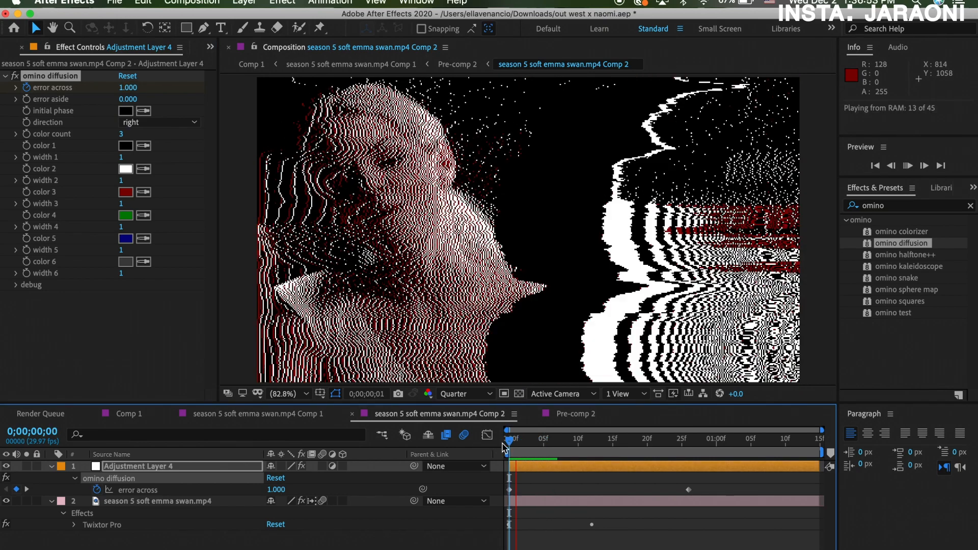
pyautogui.moveTo(508, 441); pyautogui.dragTo(465, 425)
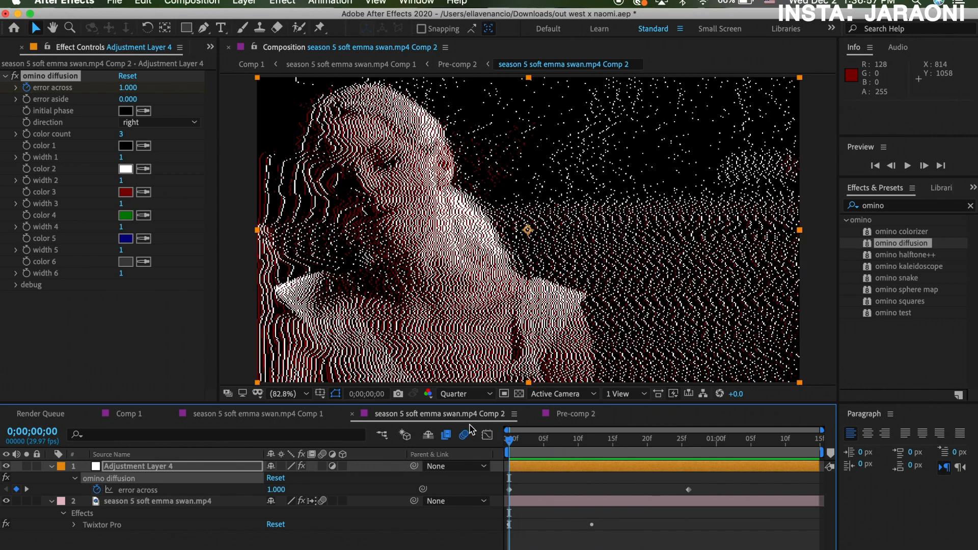
# Try a color count of 4 with error aside at 0.040 in omino diffusion and preview it
pyautogui.click(121, 143)
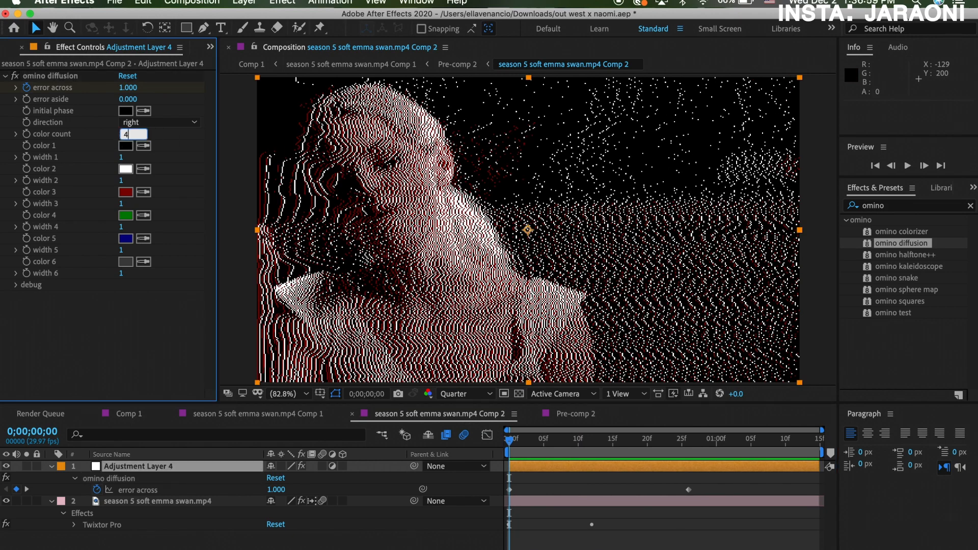
pyautogui.write('4')
pyautogui.press('Return')
pyautogui.click(543, 464)
pyautogui.moveTo(127, 101)
pyautogui.mouseDown()
pyautogui.moveTo(158, 101)
pyautogui.moveTo(142, 101)
pyautogui.mouseUp()
pyautogui.press('space')
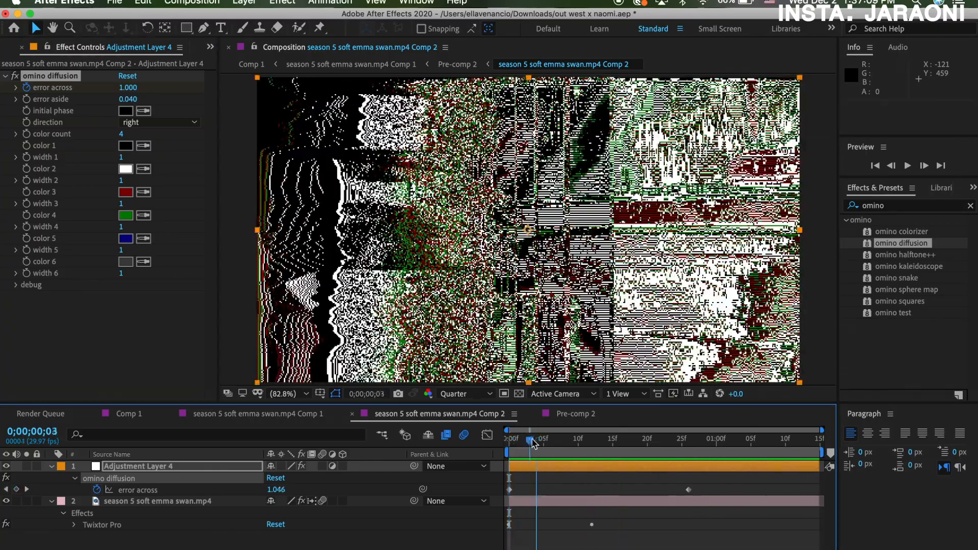
# Reset error aside to 0, try a color count of 6 and preview the diffusion from the start
pyautogui.click(508, 442)
pyautogui.click(126, 99)
pyautogui.write('0')
pyautogui.press('Return')
pyautogui.moveTo(123, 137); pyautogui.dragTo(135, 137)
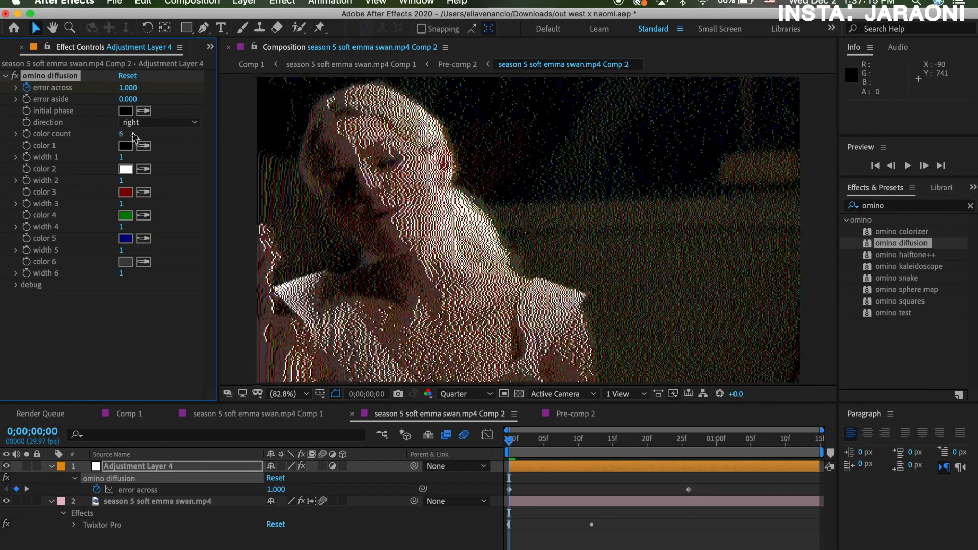
pyautogui.press('space')
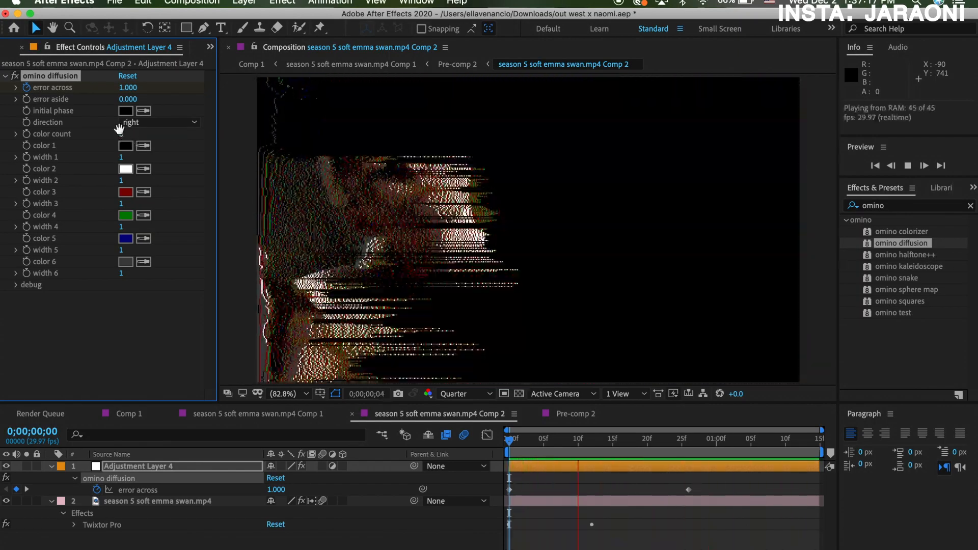
pyautogui.press('space')
pyautogui.press('Home')
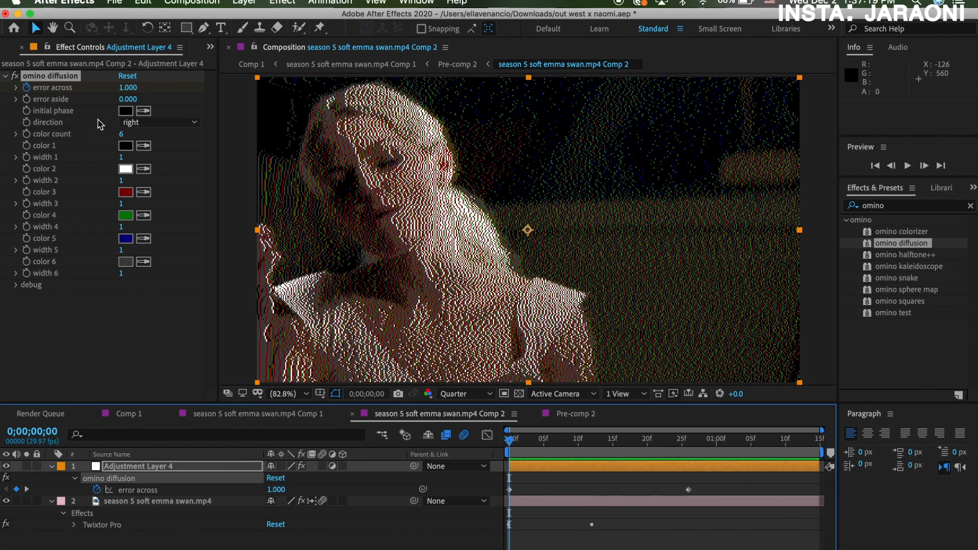
# Set the omino diffusion color count to 3 and width 2 to 6, and preview the result
pyautogui.write('3')
pyautogui.press('Return')
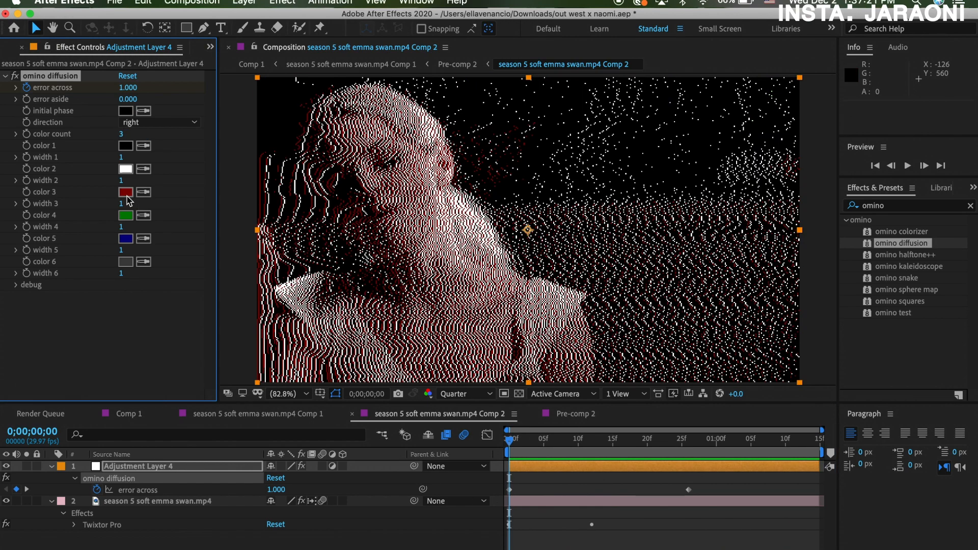
pyautogui.press('space')
pyautogui.moveTo(122, 181); pyautogui.dragTo(124, 180)
pyautogui.press('space')
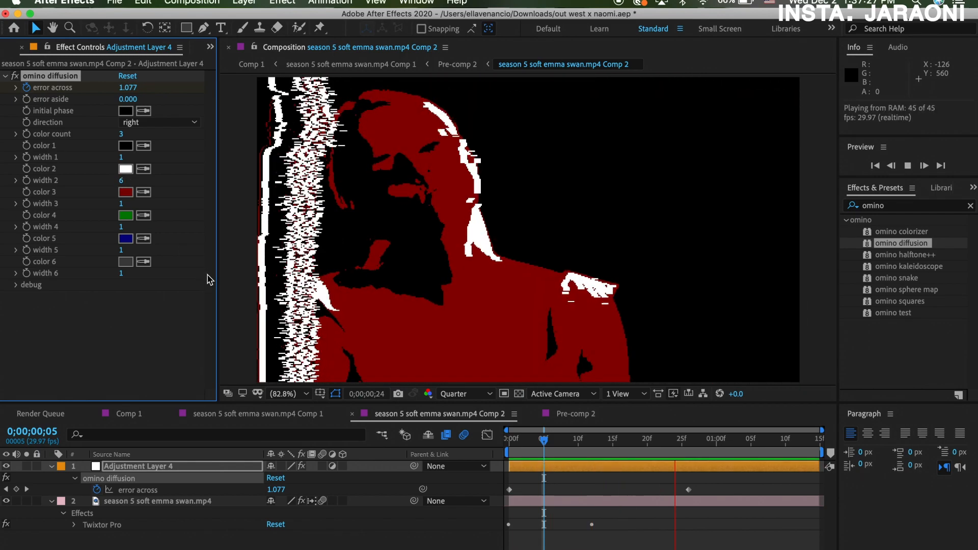
pyautogui.press('space')
# Try the stamp params debug option of omino diffusion during playback and switch it off again
pyautogui.click(16, 285)
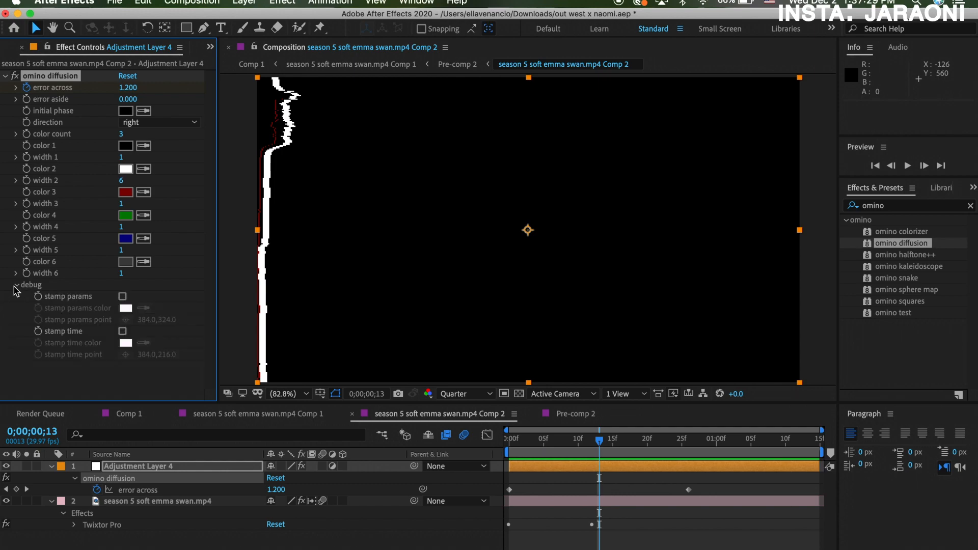
pyautogui.press('space')
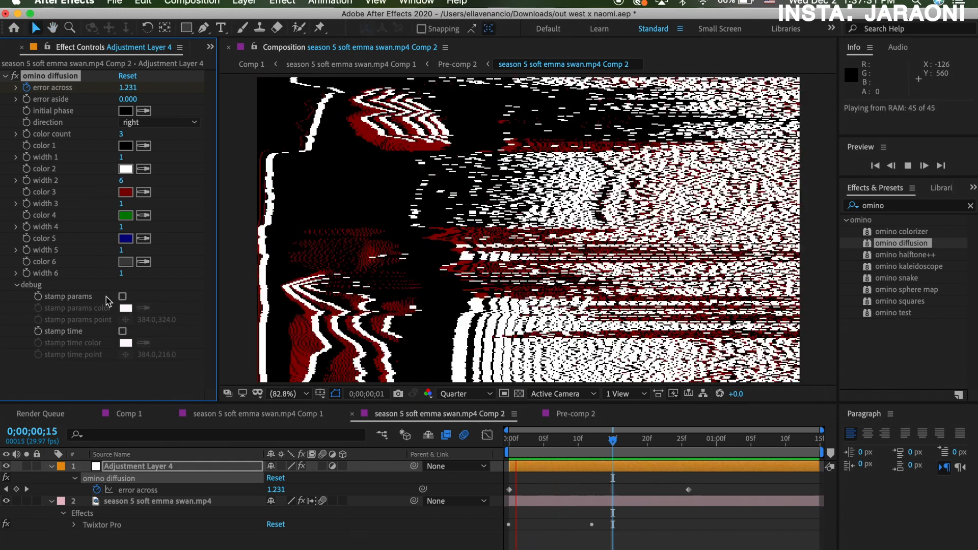
pyautogui.click(122, 297)
pyautogui.click(122, 296)
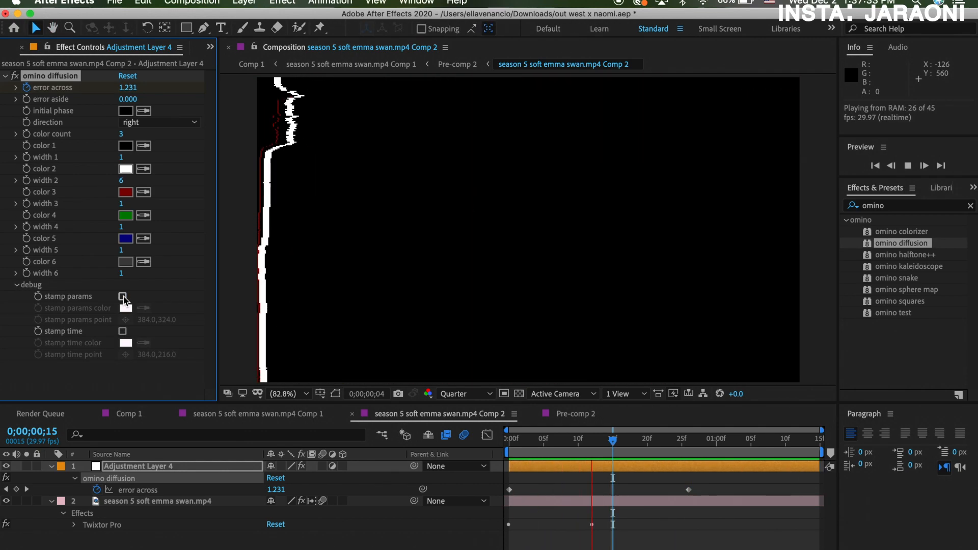
pyautogui.click(123, 296)
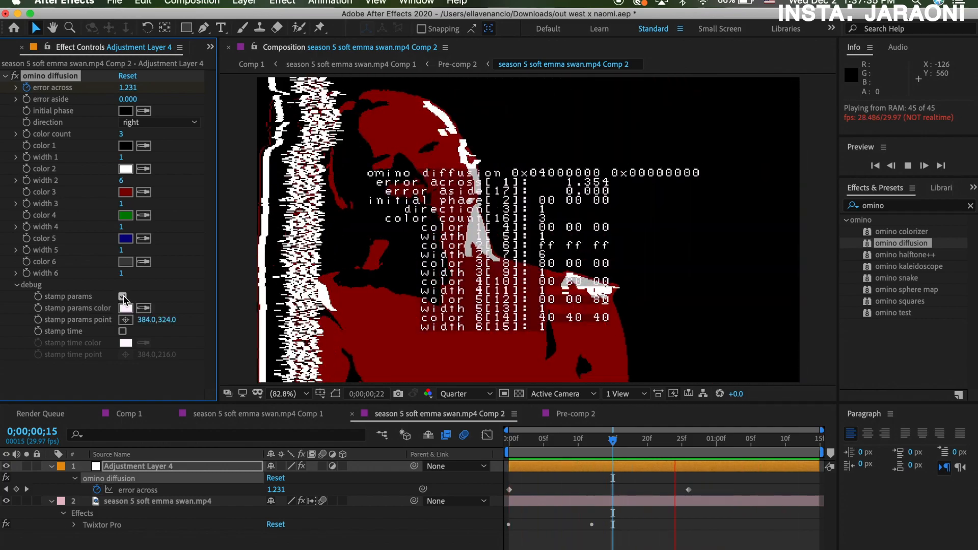
pyautogui.click(123, 296)
# Try omino diffusion's up direction, then set the direction to down while previewing
pyautogui.click(131, 121)
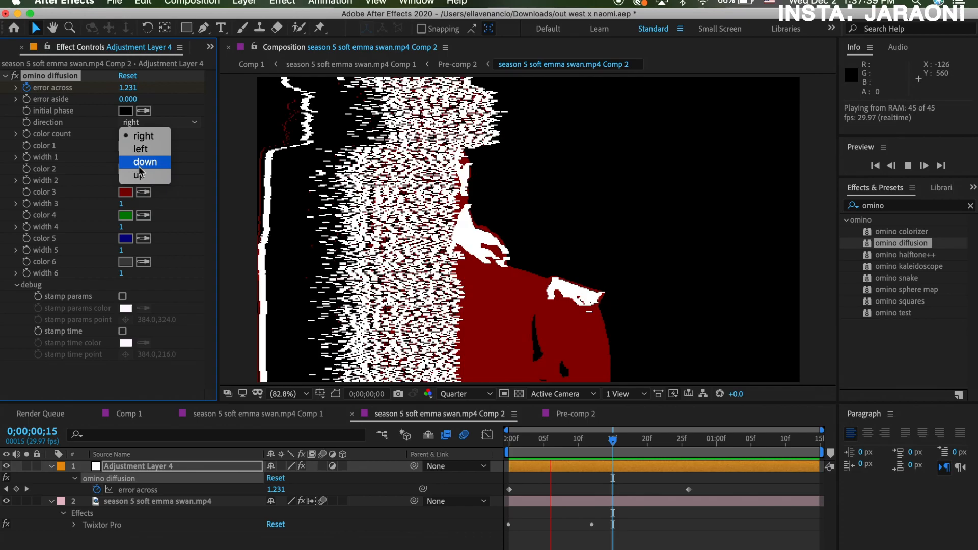
pyautogui.click(141, 178)
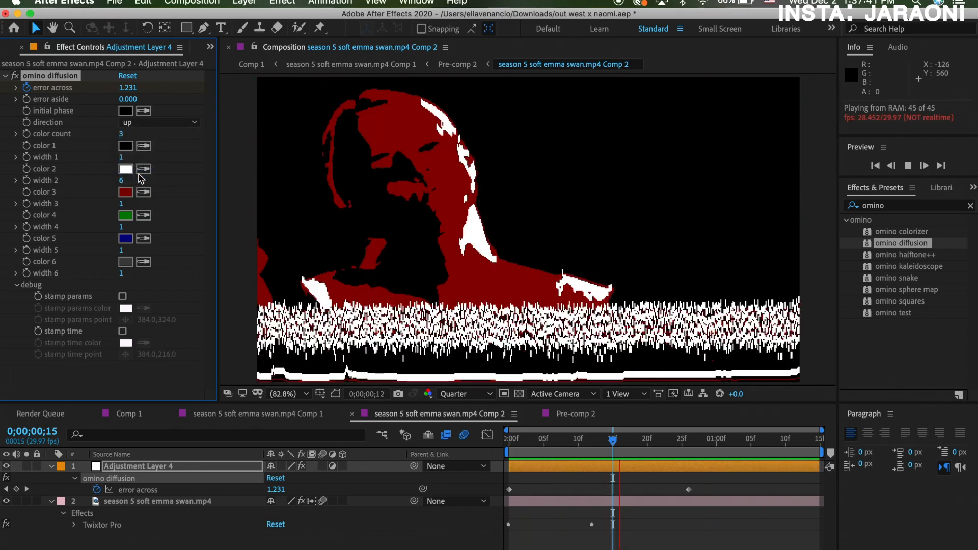
pyautogui.click(145, 123)
pyautogui.click(145, 162)
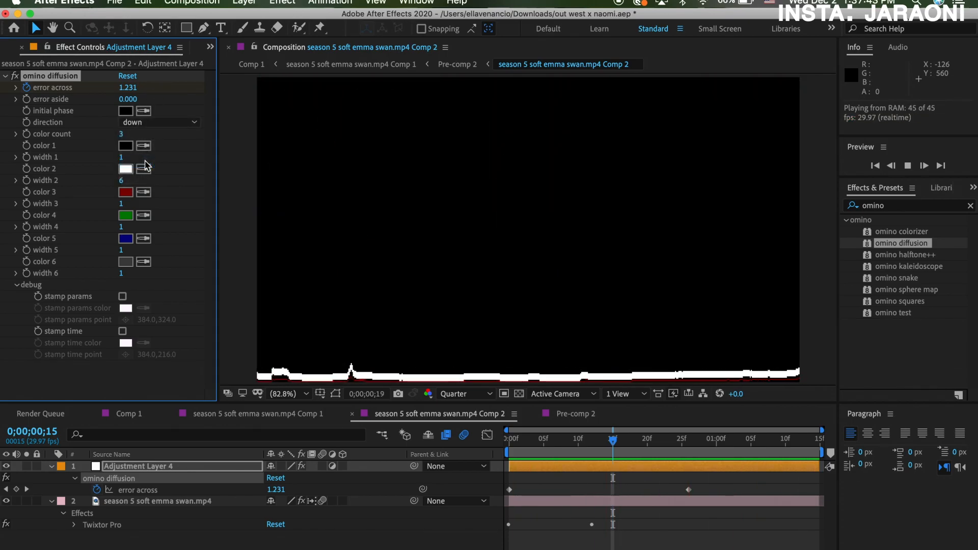
pyautogui.press('space')
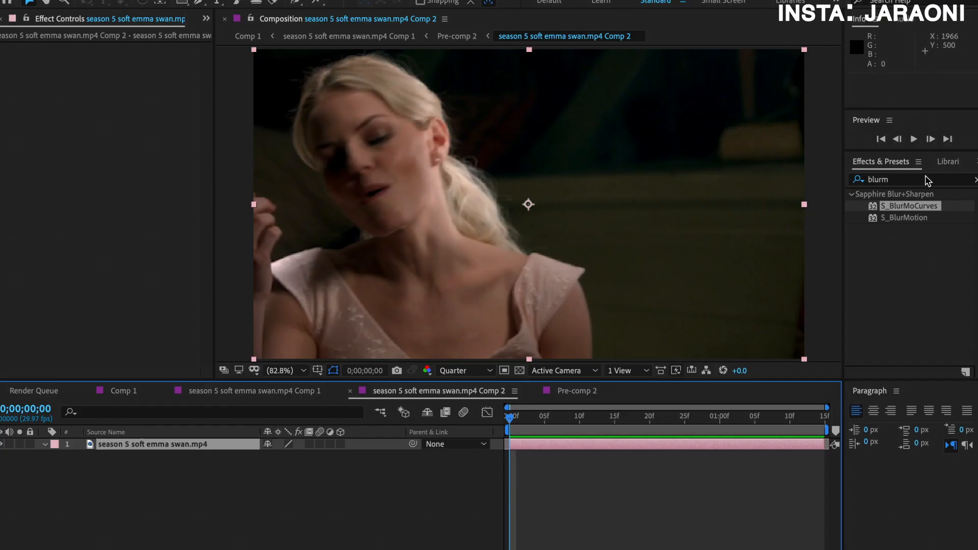
# Search the effects for "poster" and try BCC Posterize Time on the season 5 soft emma swan.mp4 layer, dismissing the license dialog
pyautogui.hotkey('ctrl', 'a')
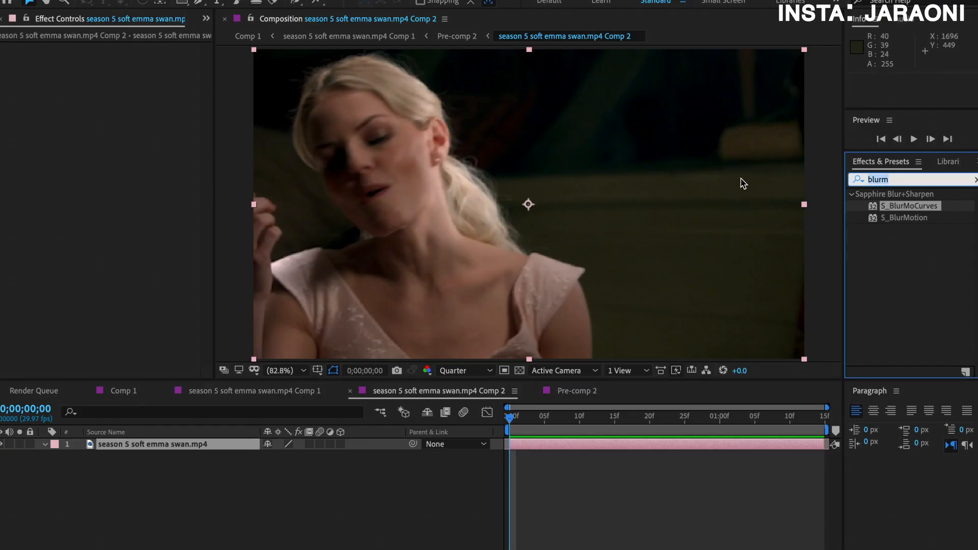
pyautogui.write('poster')
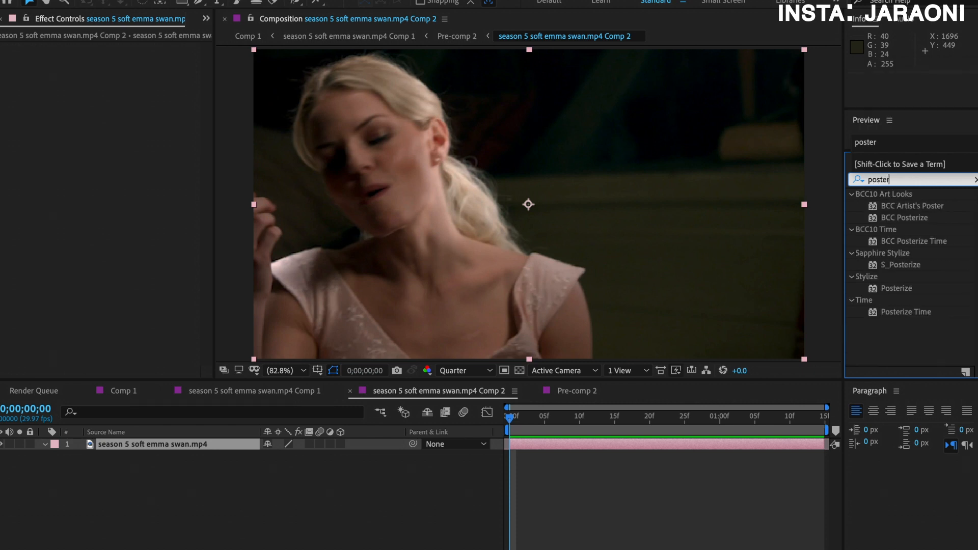
pyautogui.moveTo(892, 244); pyautogui.dragTo(613, 442)
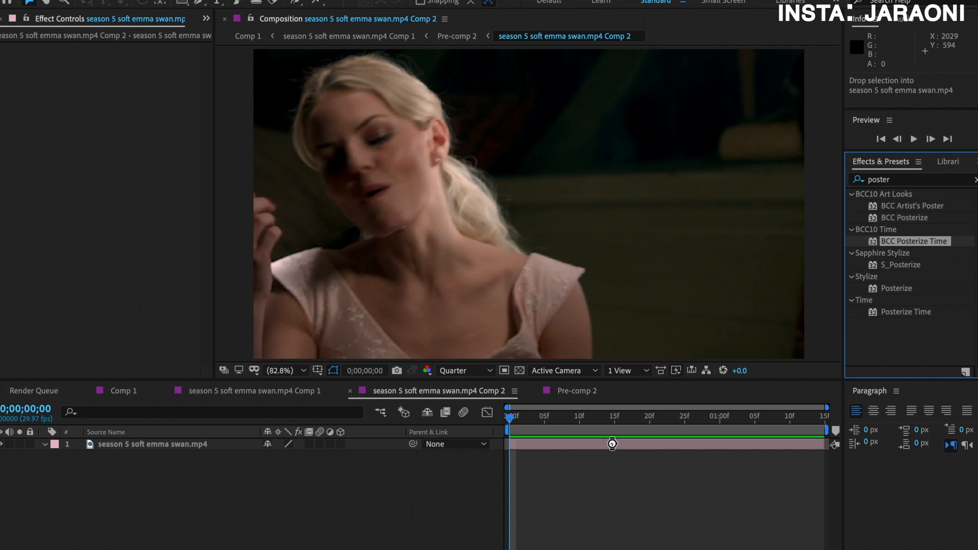
pyautogui.moveTo(612, 444); pyautogui.dragTo(614, 448)
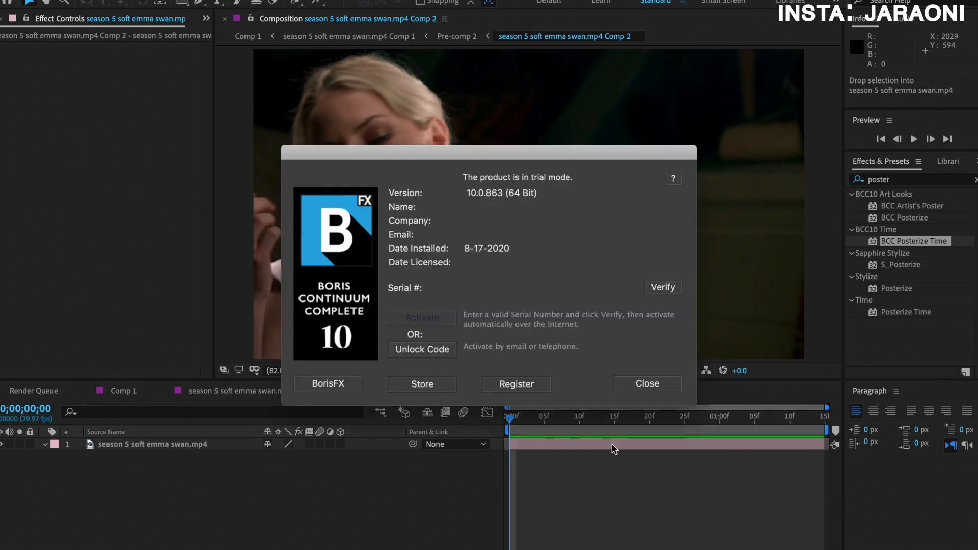
pyautogui.click(640, 385)
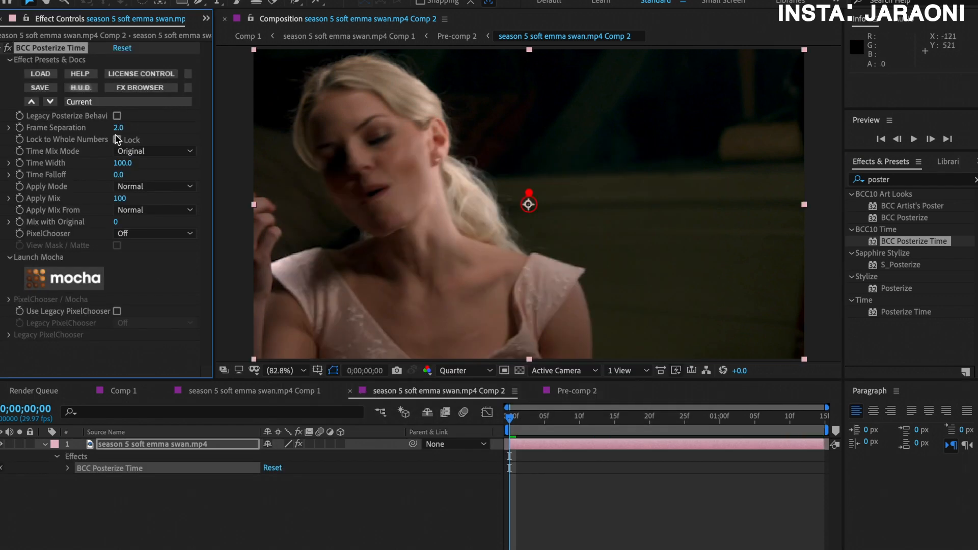
# Try a Frame Separation of 3 for BCC Posterize Time and preview the clip, returning to its start
pyautogui.write('3')
pyautogui.press('Return')
pyautogui.press('space')
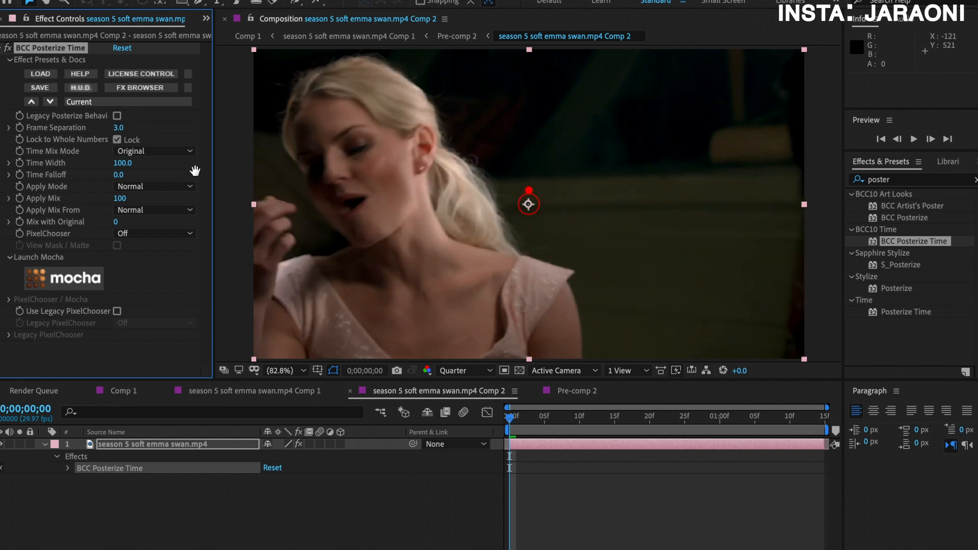
pyautogui.click(511, 420)
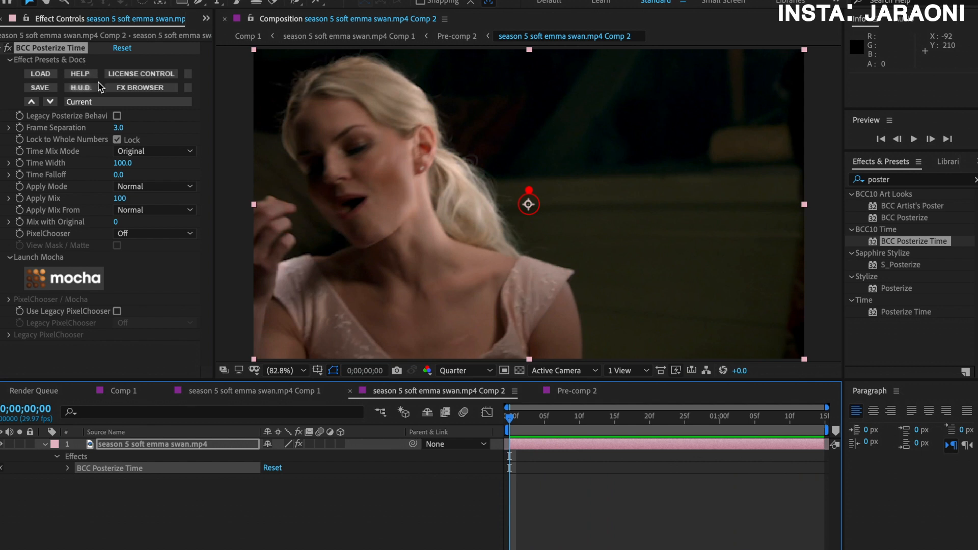
# Replace BCC Posterize Time on the clip with the standard Posterize Time effect and preview the result
pyautogui.press('Delete')
pyautogui.moveTo(897, 312); pyautogui.dragTo(618, 446)
pyautogui.click(218, 214)
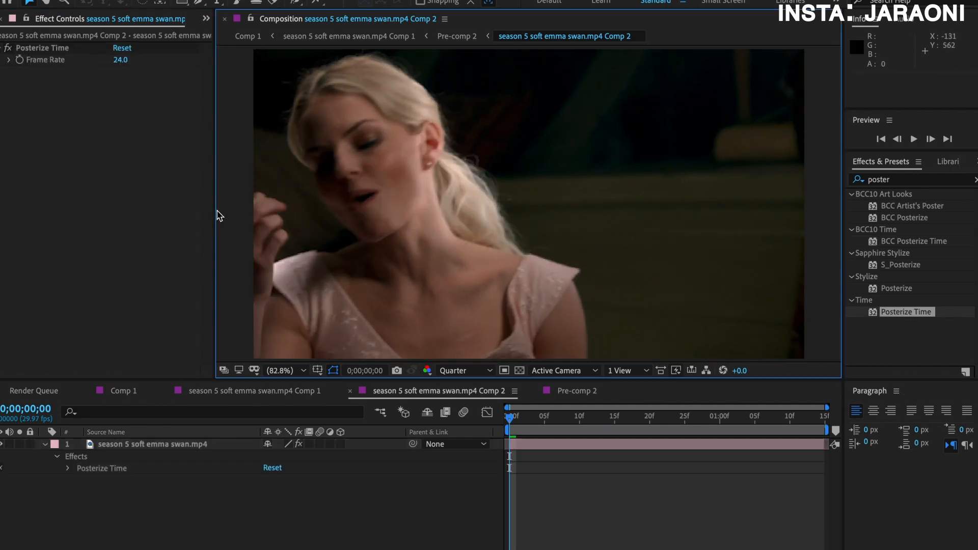
pyautogui.press('space')
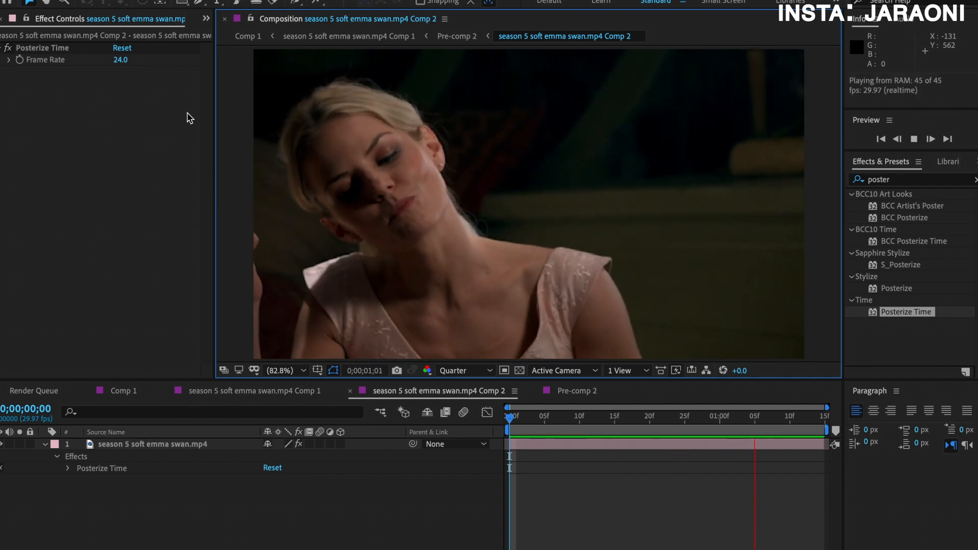
# Set the Posterize Time frame rate to 15 and preview the clip
pyautogui.click(123, 61)
pyautogui.write('15')
pyautogui.press('Return')
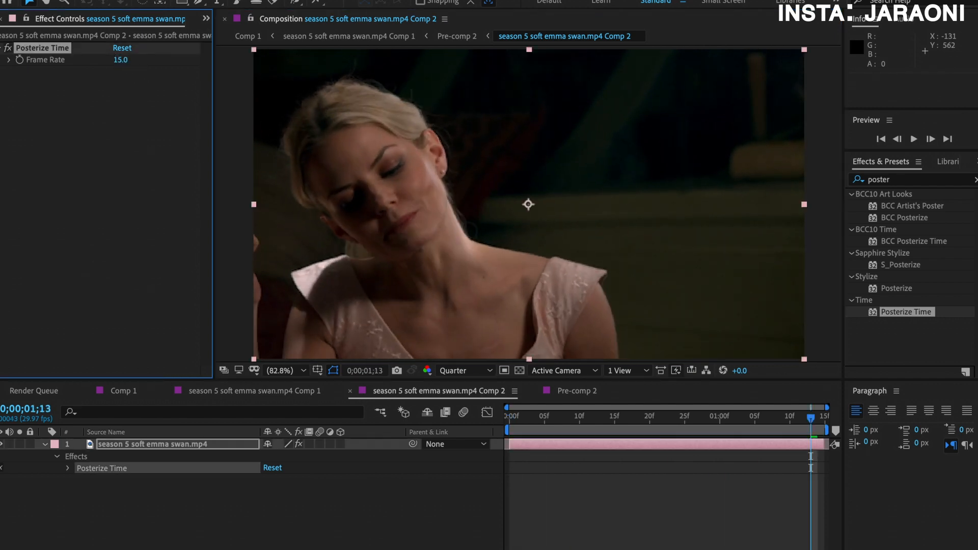
pyautogui.press('space')
# Try a Posterize Time frame rate of 6 during playback
pyautogui.click(122, 60)
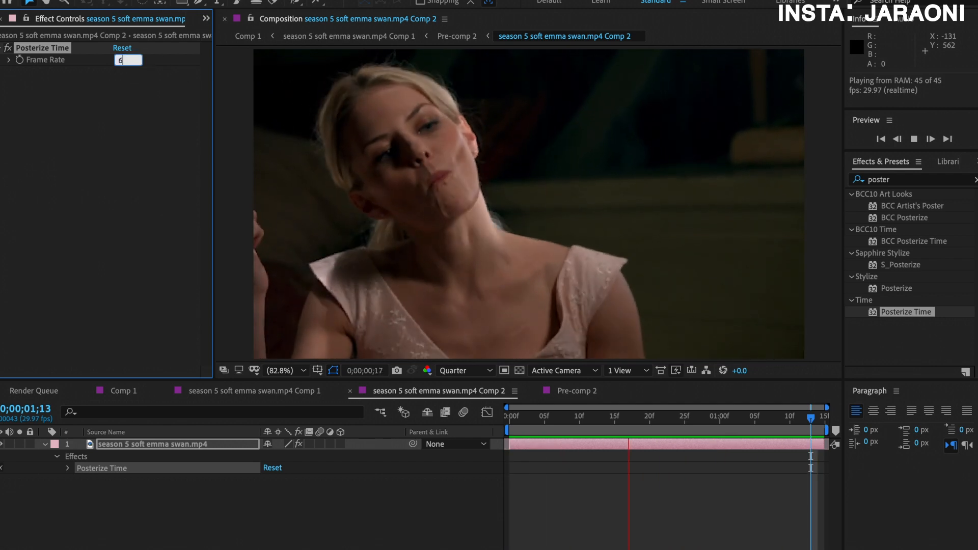
pyautogui.write('6')
pyautogui.press('Return')
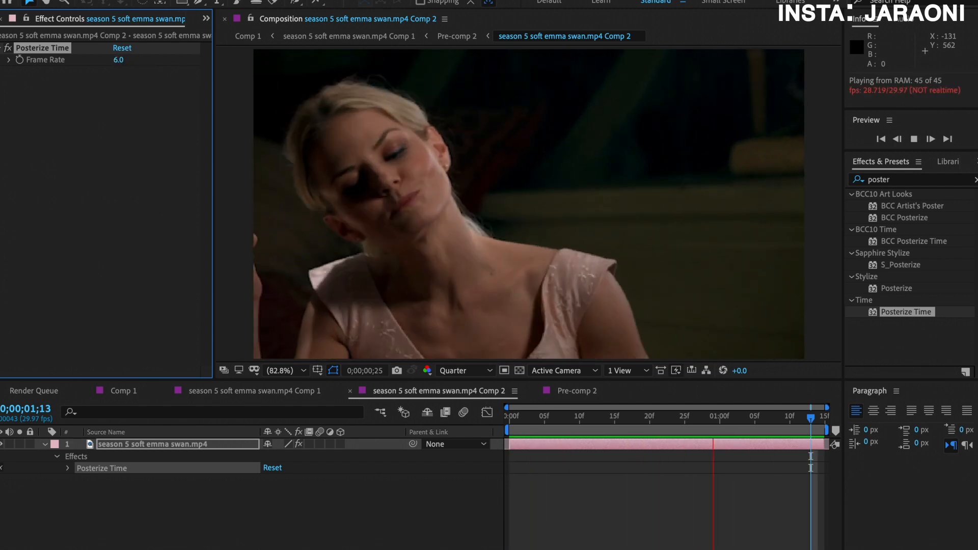
# Try a Posterize Time frame rate of 10 during playback, and remove the effect from the clip
pyautogui.click(118, 60)
pyautogui.write('10')
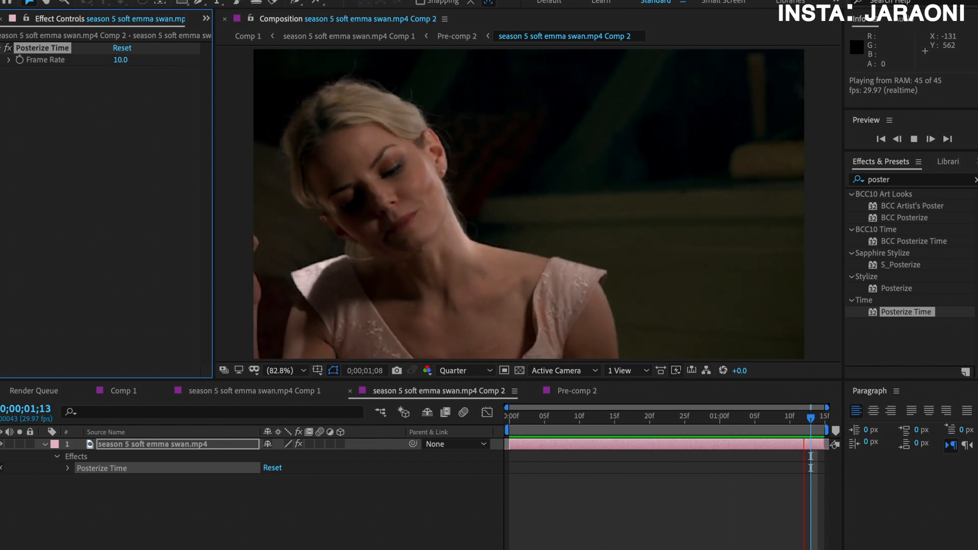
pyautogui.press('Return')
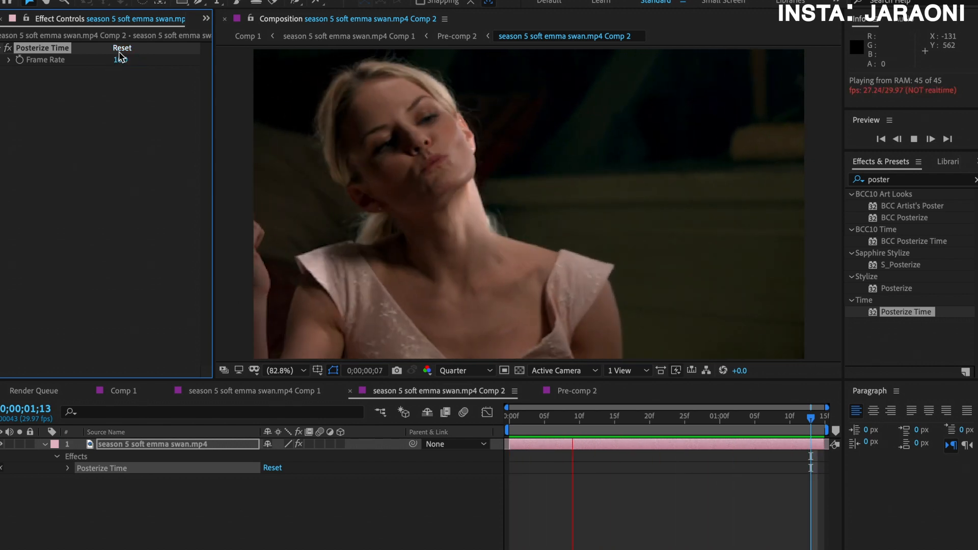
pyautogui.press('space')
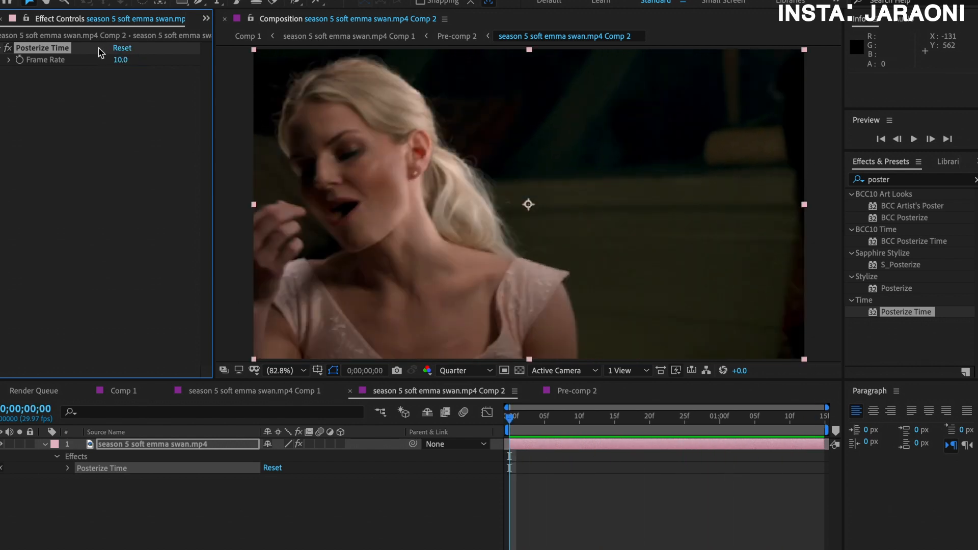
pyautogui.press('Delete')
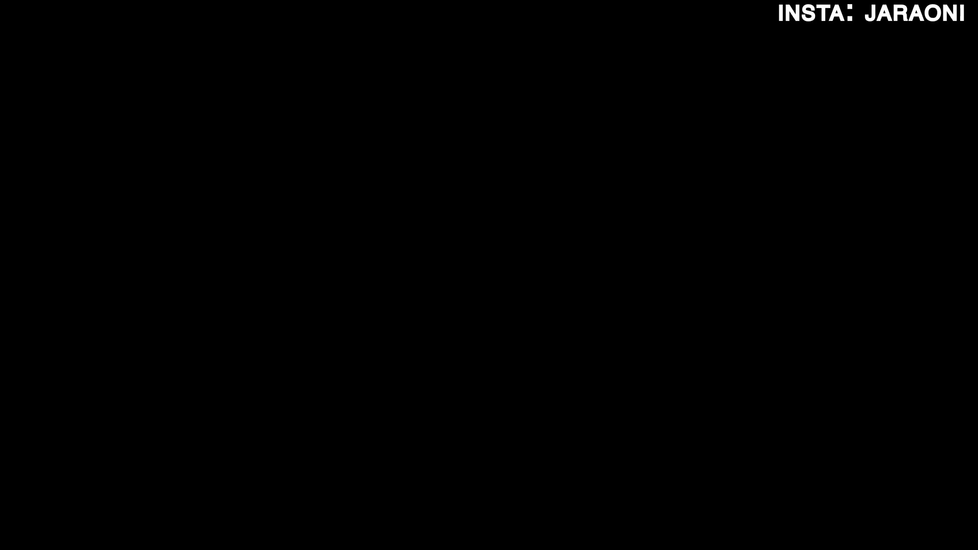